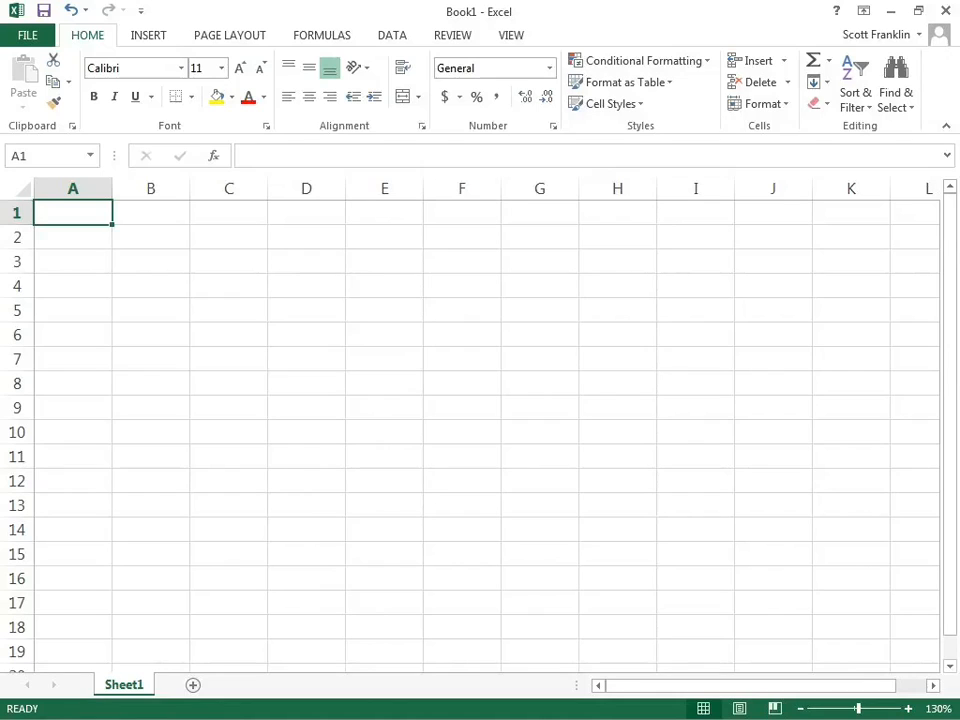
Enter the column headers n, x_n and y_n in cells A1 to C1
type("n")
key("Return")
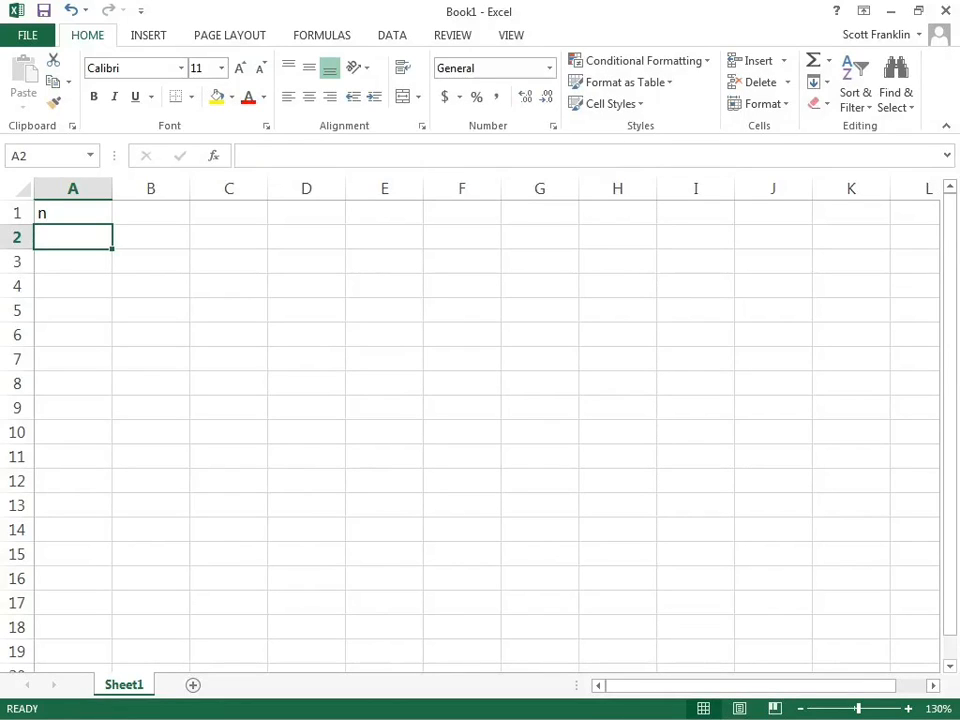
left_click(151, 213)
type("x_n")
key("Tab")
type("y-N")
key("BackSpace")
key("BackSpace")
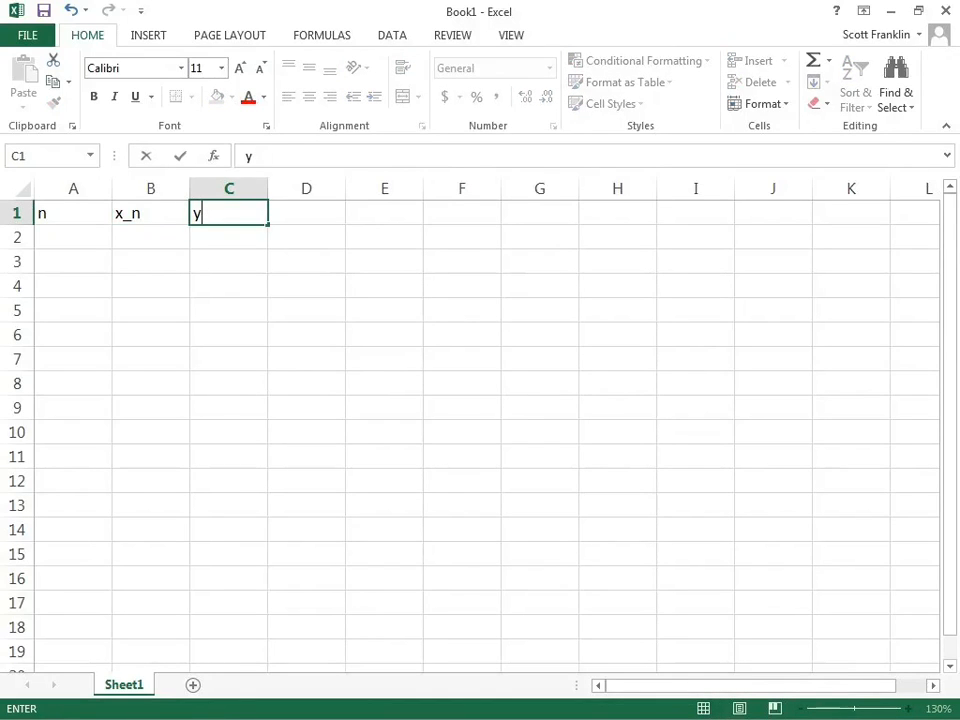
type("_n")
key("Tab")
Add the headers Actual Value, Abs. Error and % Rel. Error in cells D1 to F1
type("Actual Value")
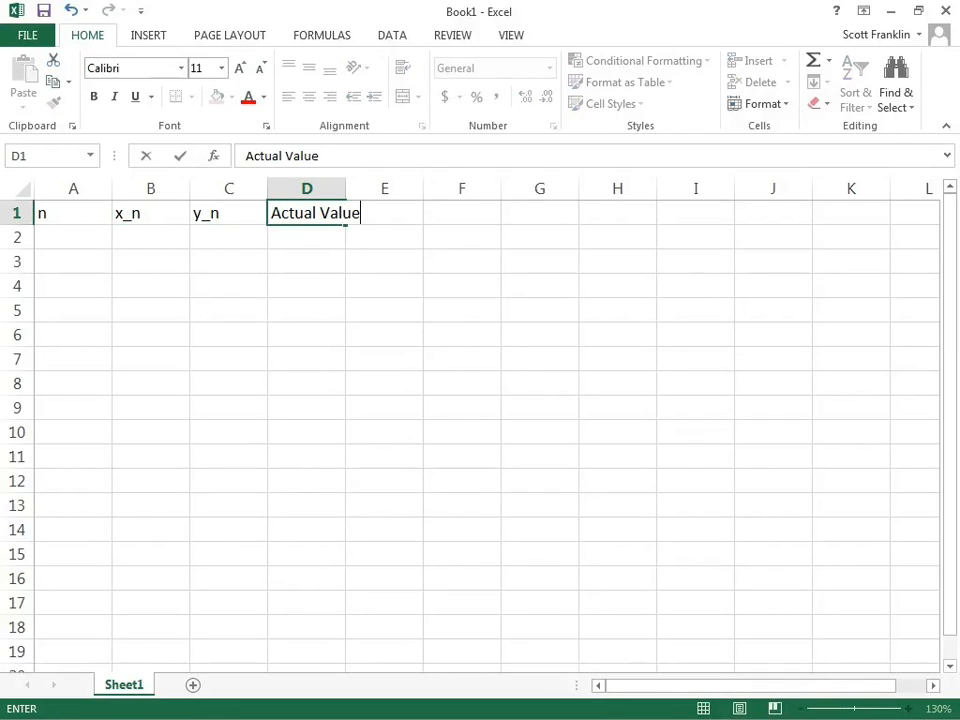
key("Tab")
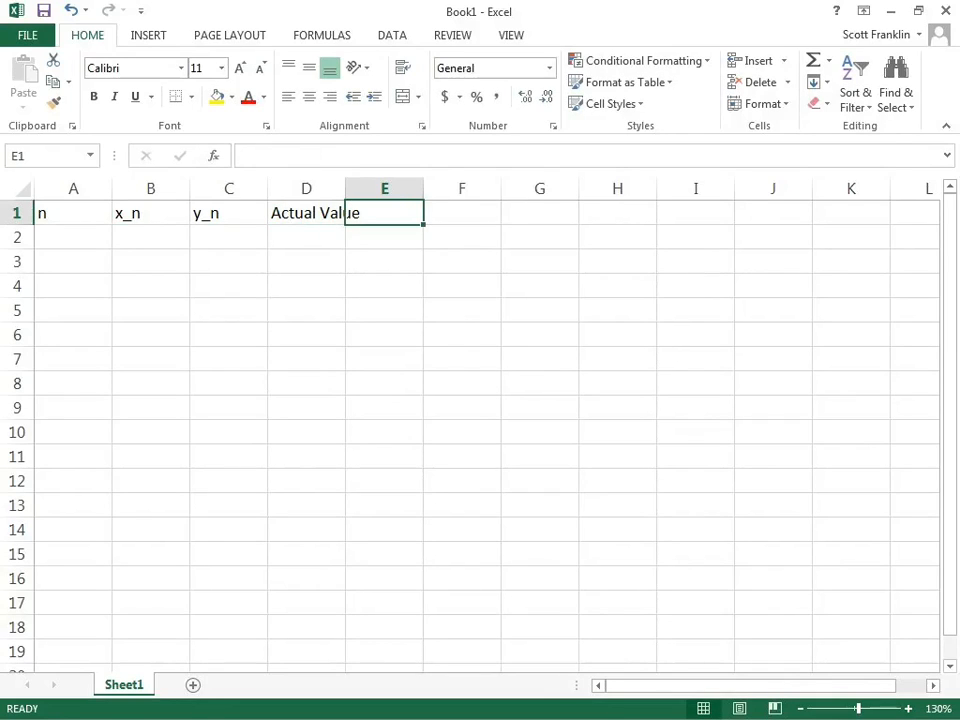
type("Abs. Error")
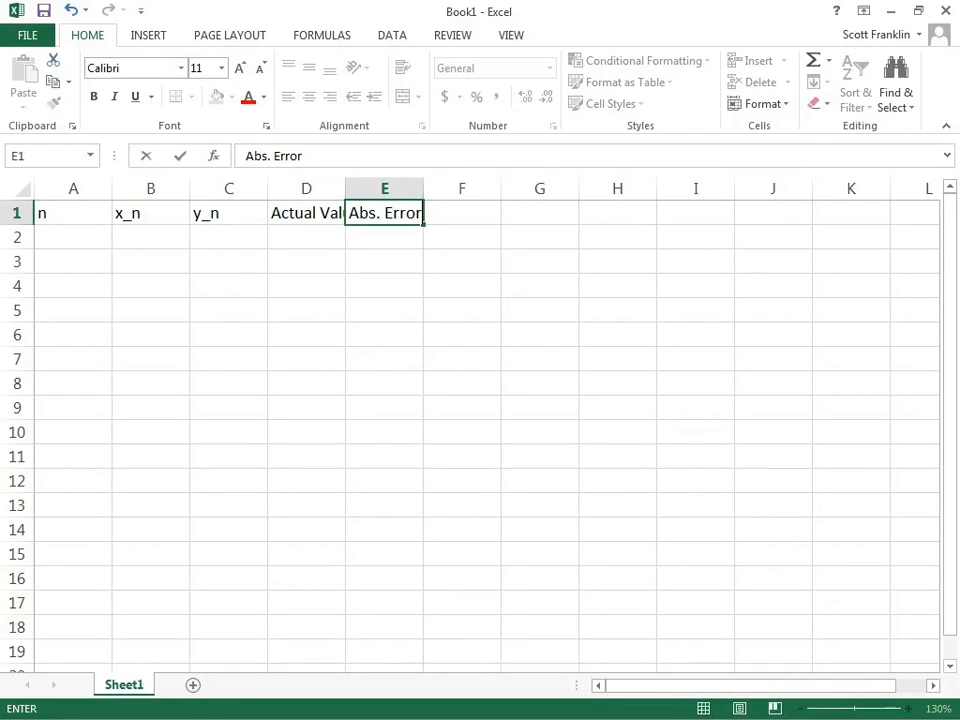
key("Tab")
type("Re")
key("BackSpace")
key("BackSpace")
type("% Rel. Error")
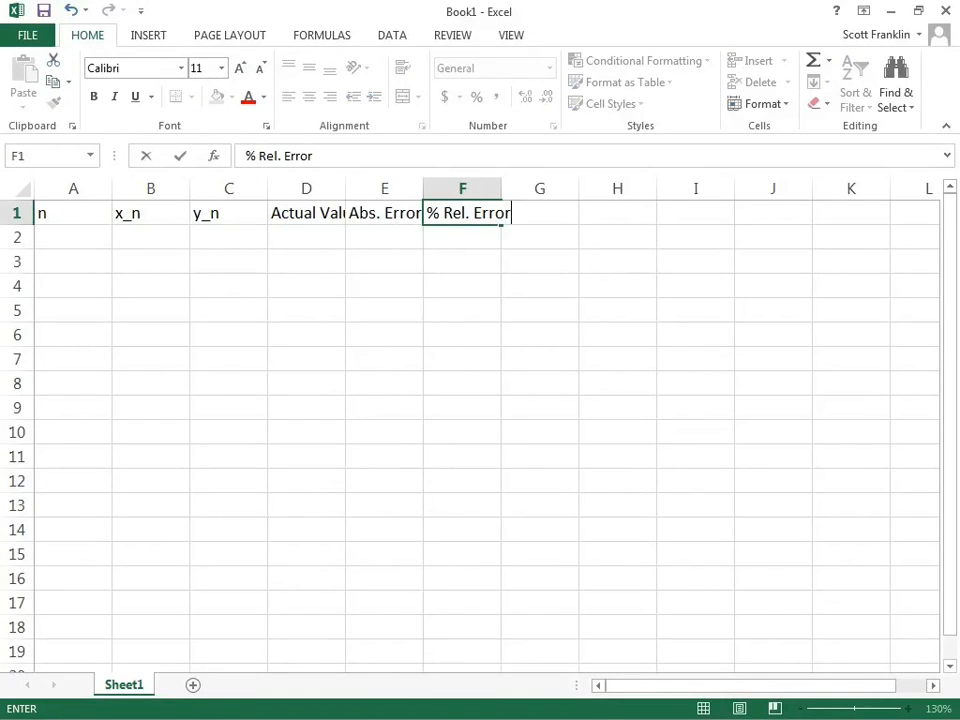
key("Return")
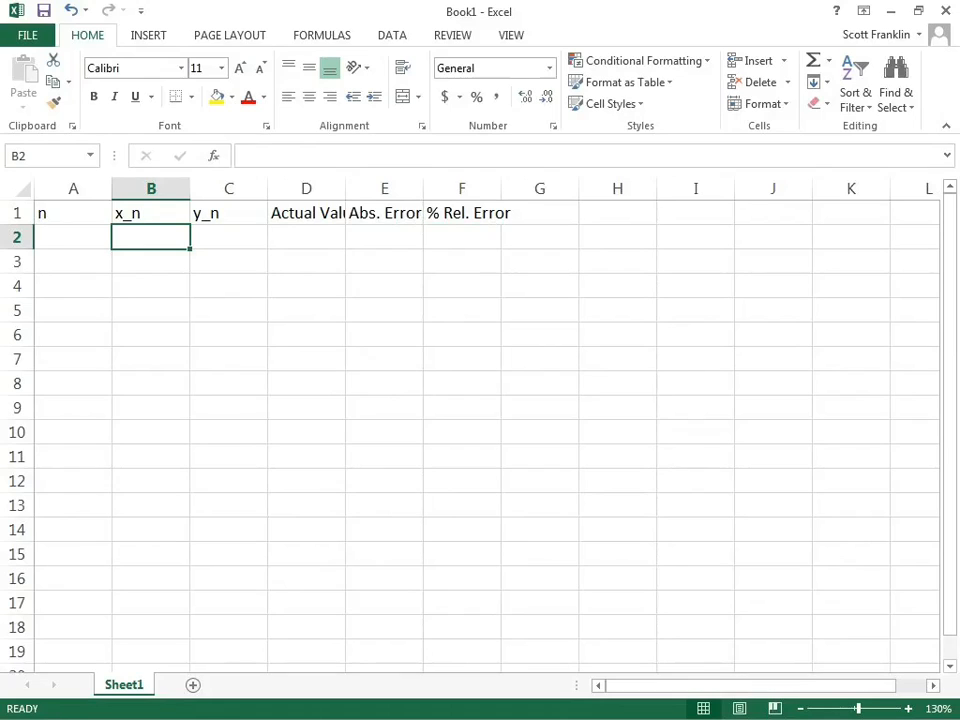
Widen columns D, E and F so their headers fit inside the cells
left_click_drag(345, 188, 382, 188)
left_click_drag(459, 188, 475, 188)
left_click_drag(553, 188, 582, 188)
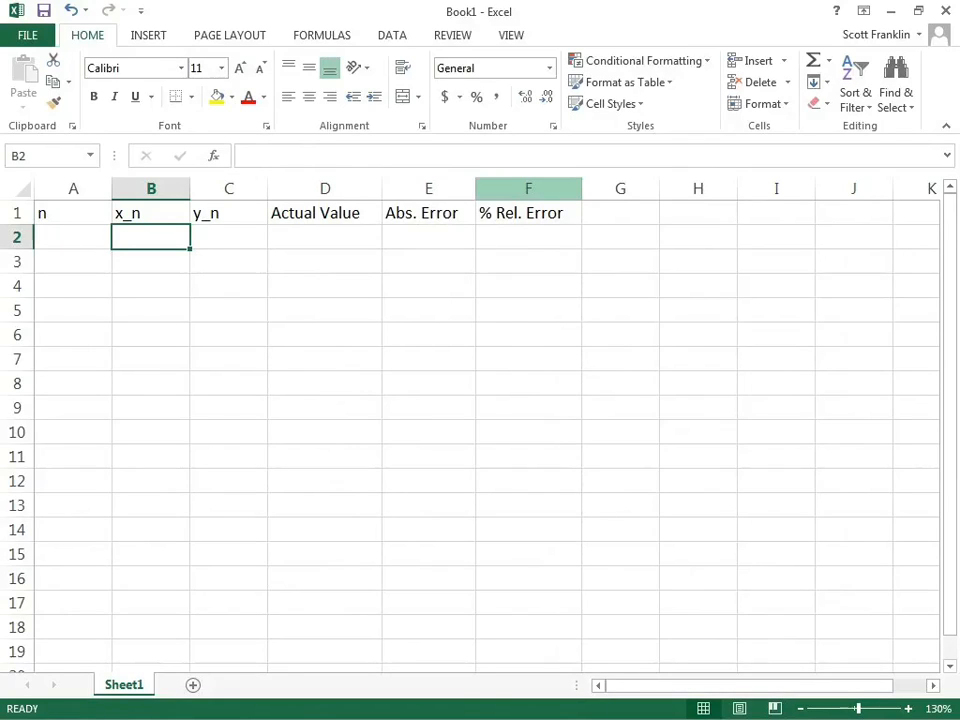
left_click(73, 237)
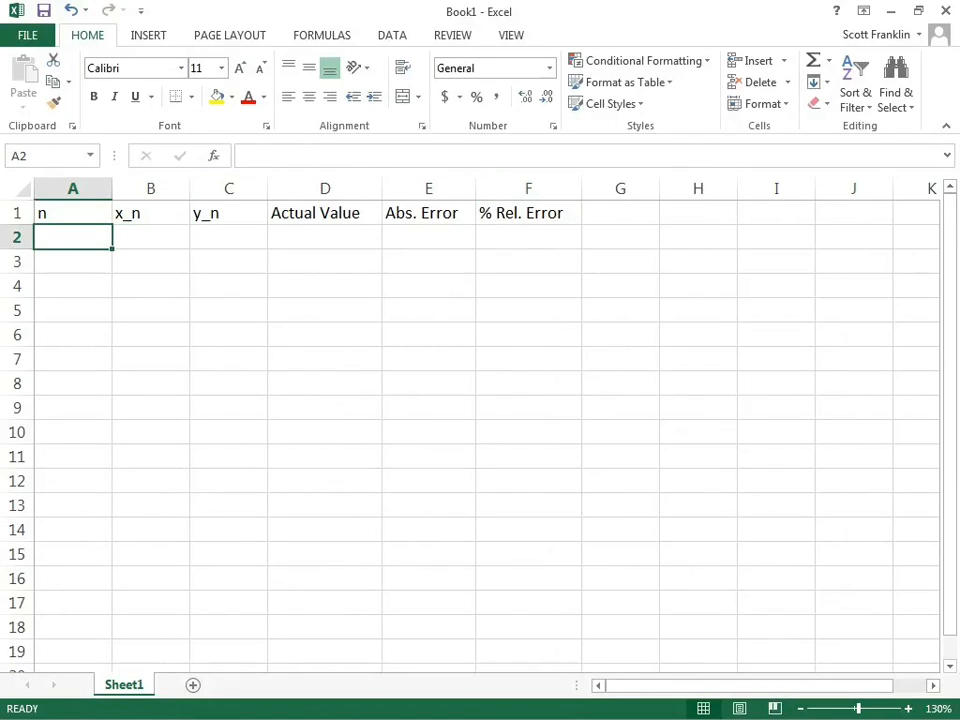
left_click(17, 213)
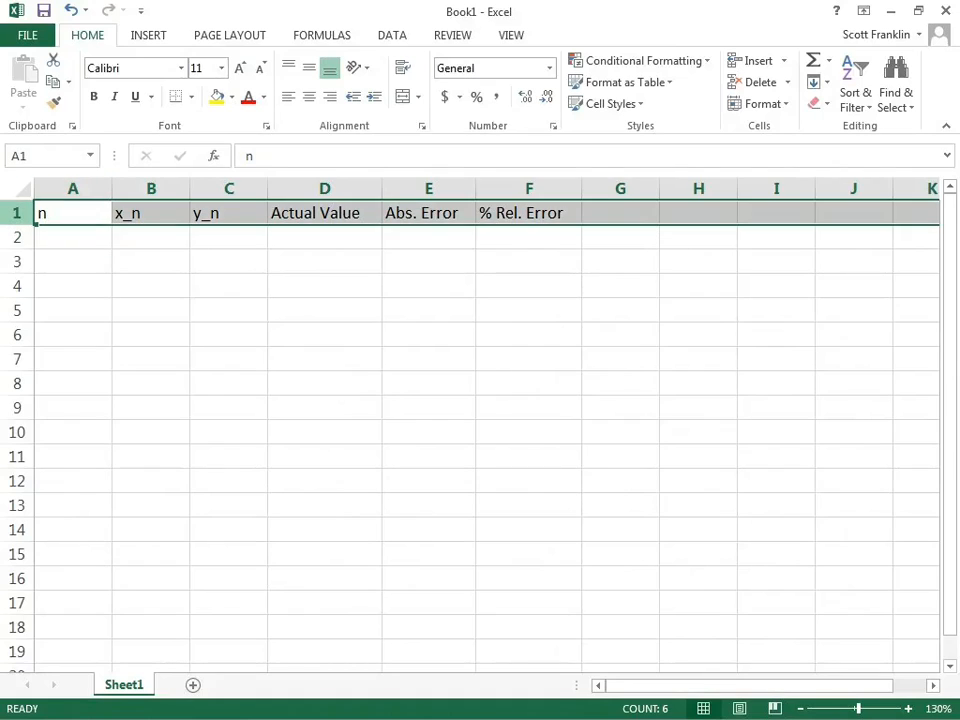
left_click(73, 262)
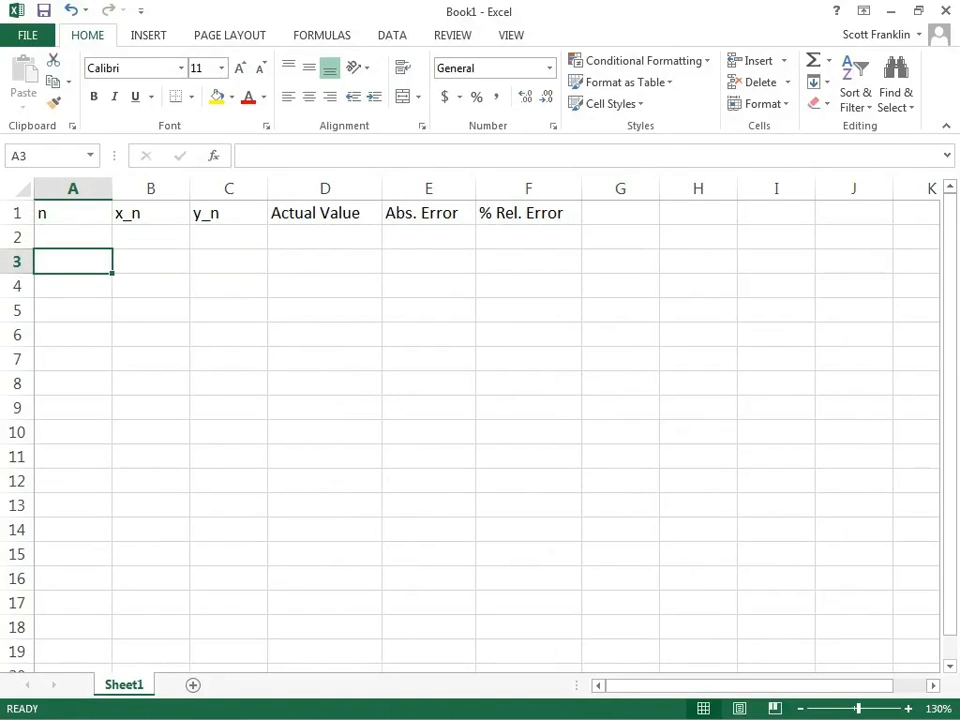
Put a right-aligned label "h =" in G1 and enter the step size 0.1 in H1
left_click(620, 213)
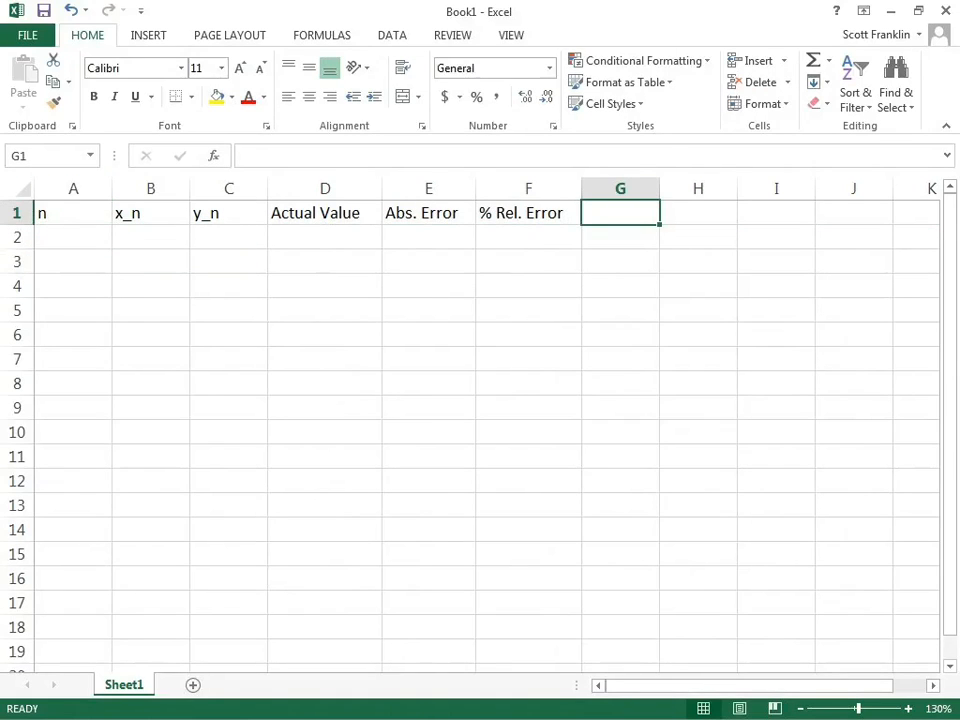
type("h =")
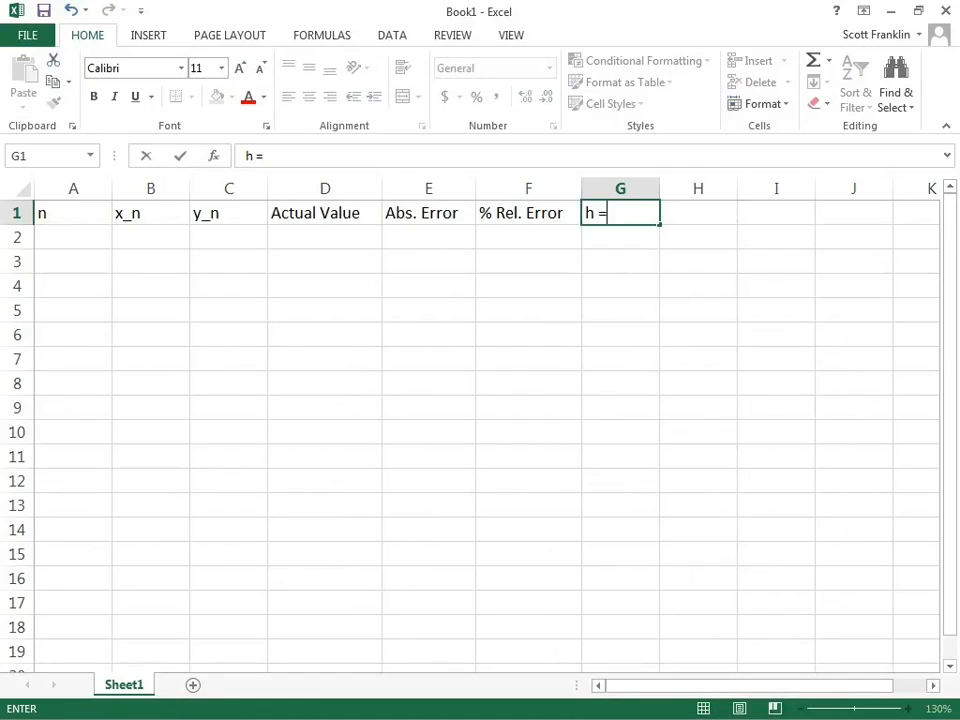
key("Right")
key("Left")
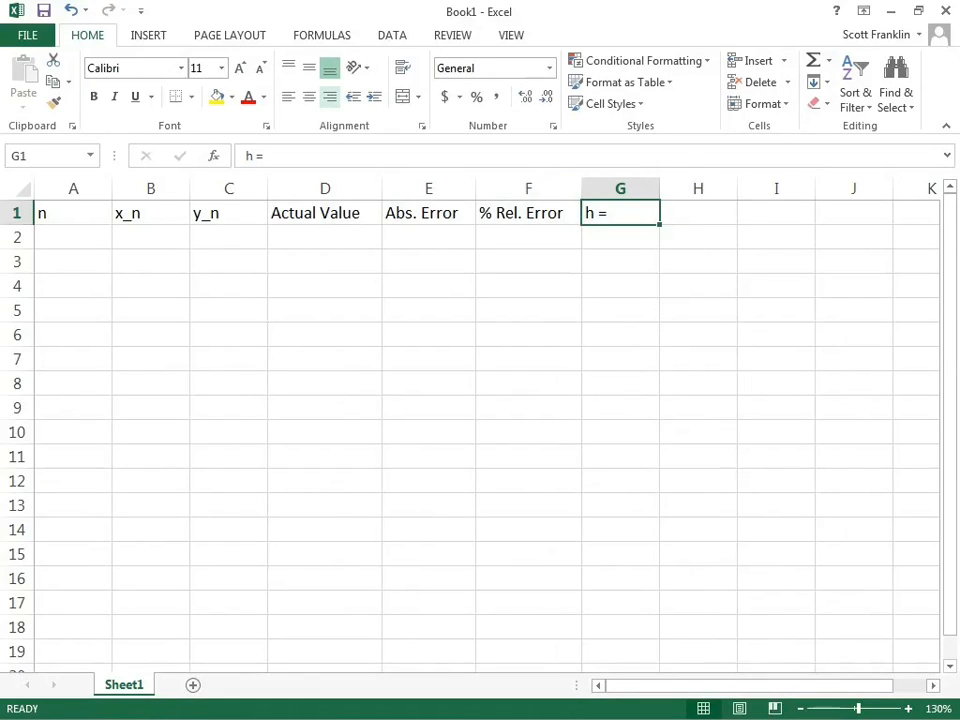
left_click(330, 96)
key("Right")
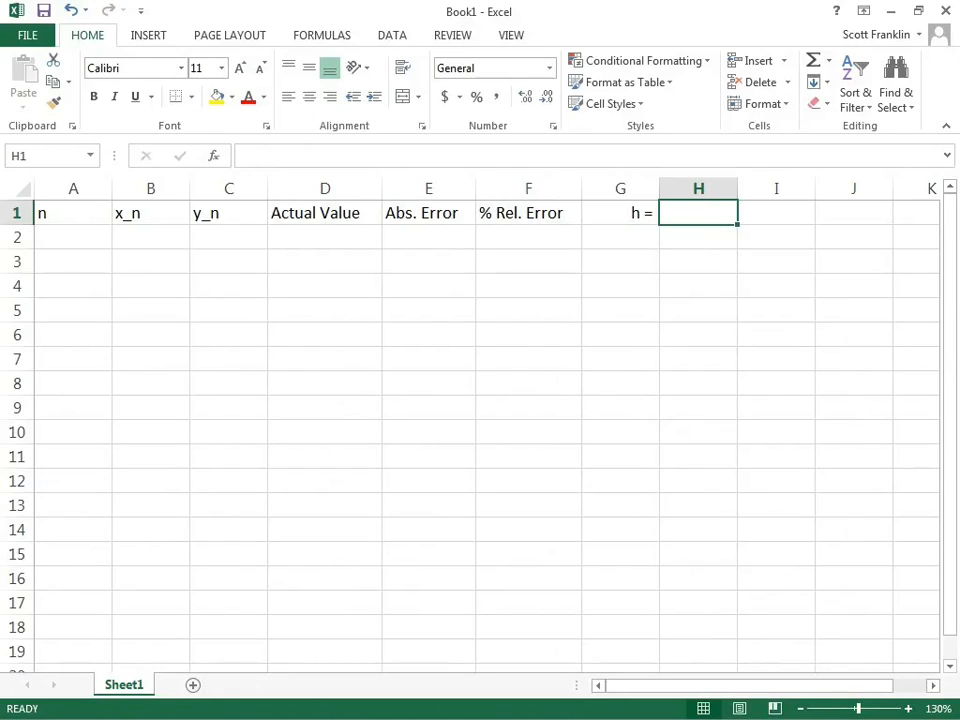
type("0.1")
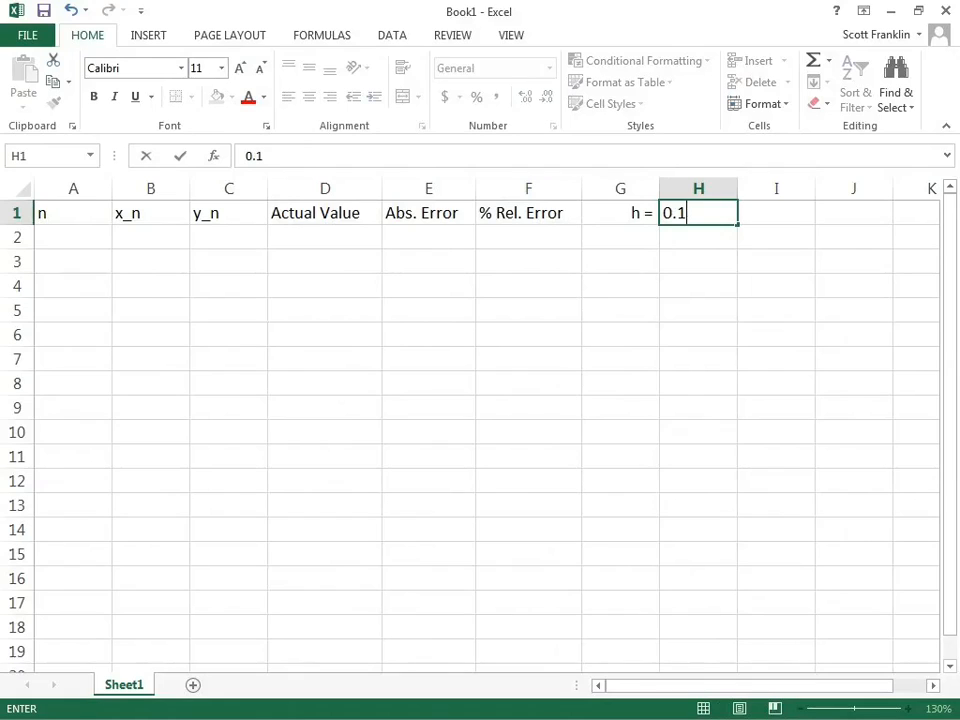
key("Return")
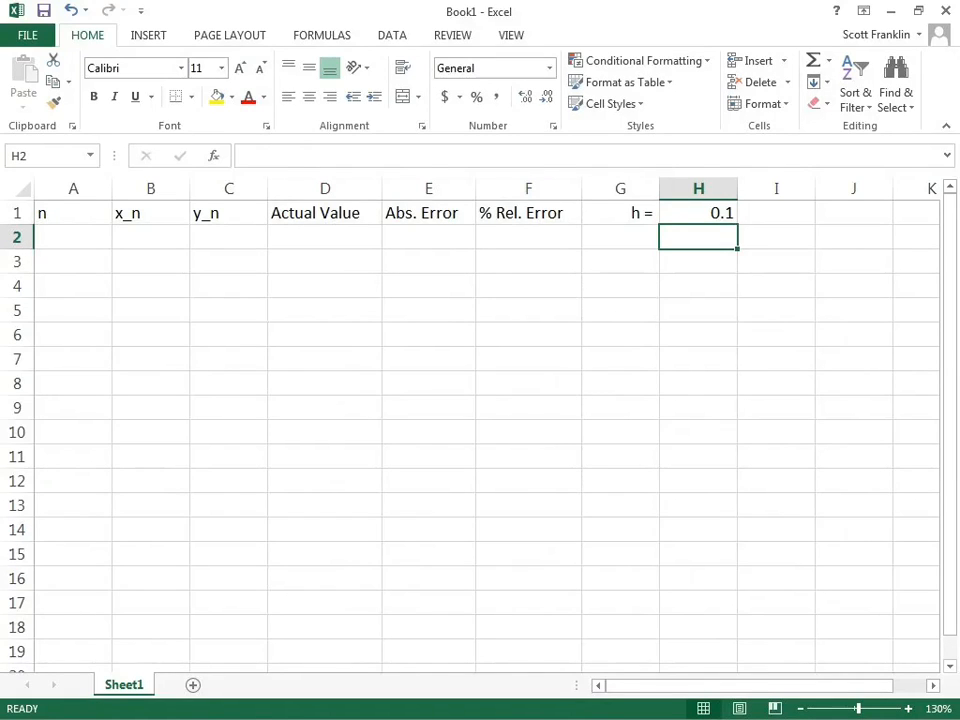
Fill row 2 with the initial values: n as 0, x_n as 1 and y_n as 1
left_click(73, 237)
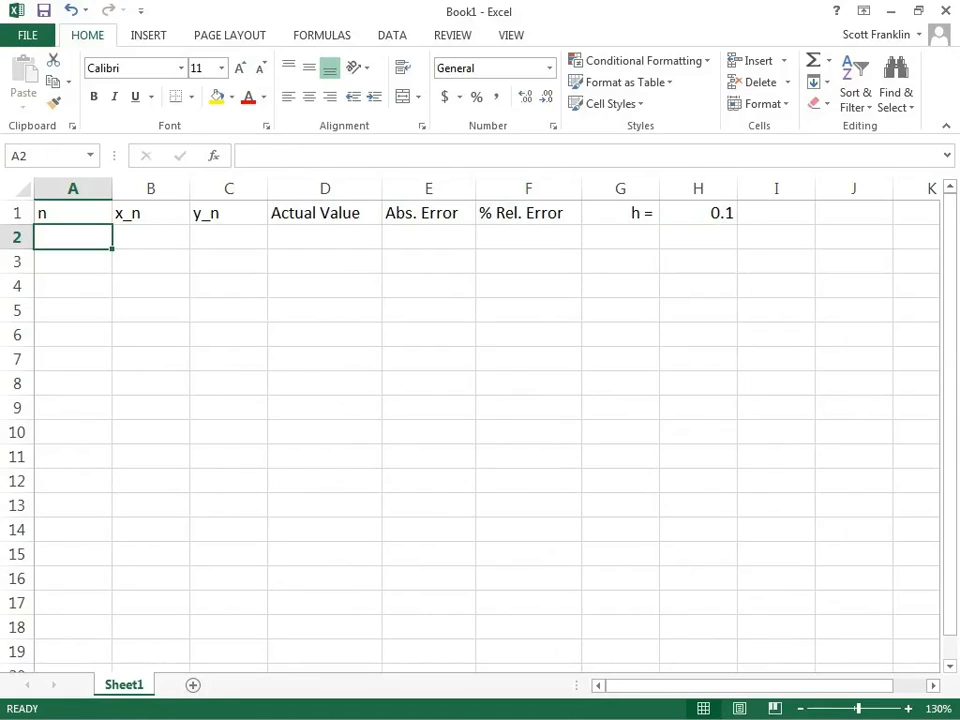
type("0")
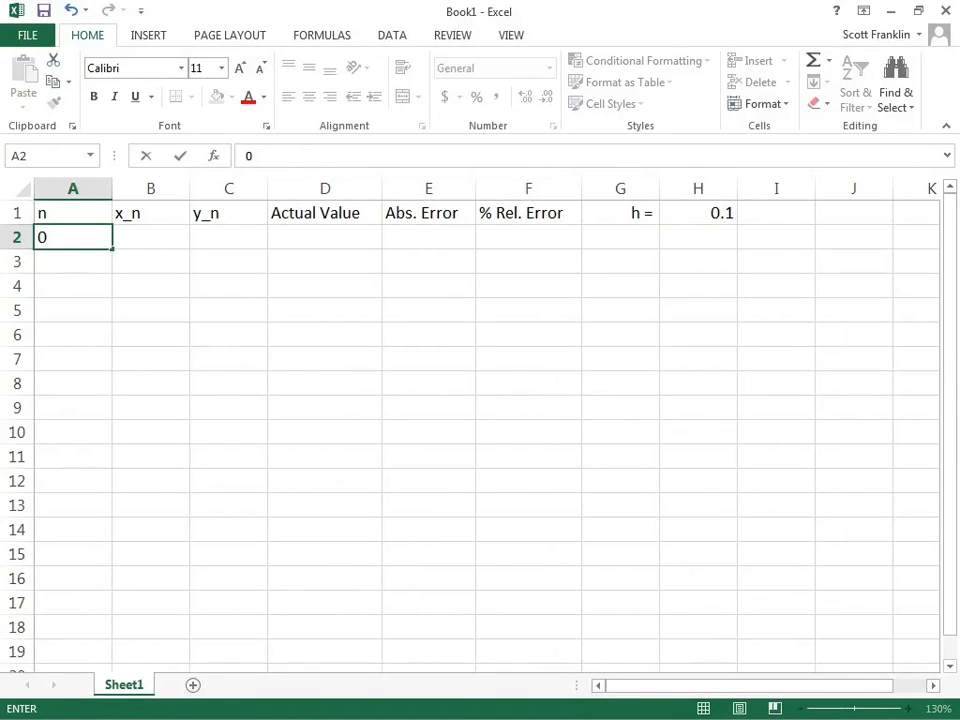
key("Tab")
type("1")
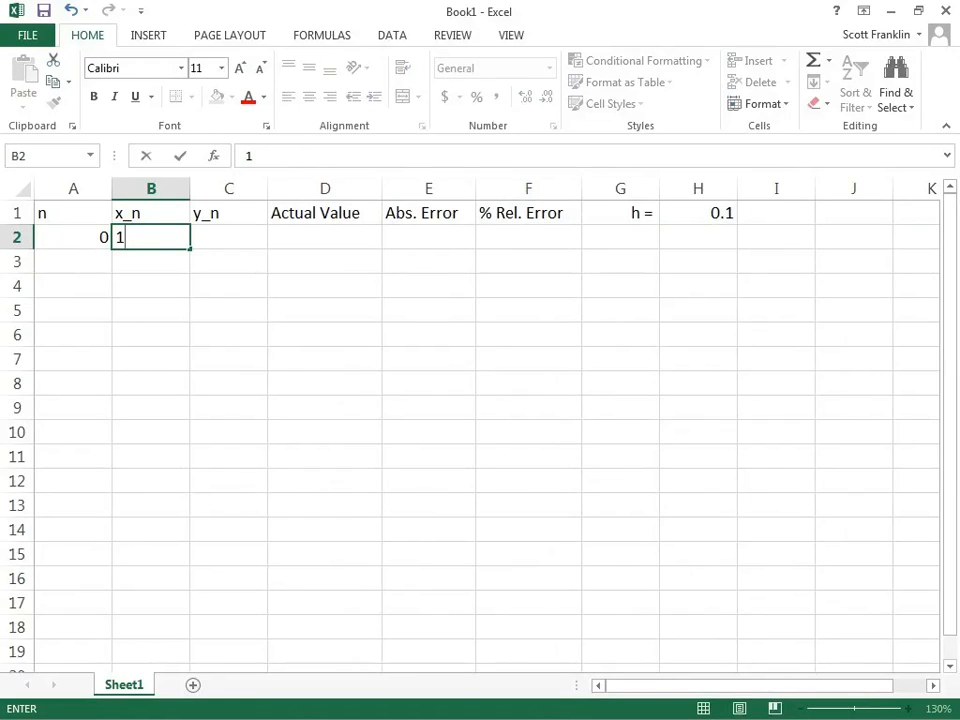
key("Tab")
type("1")
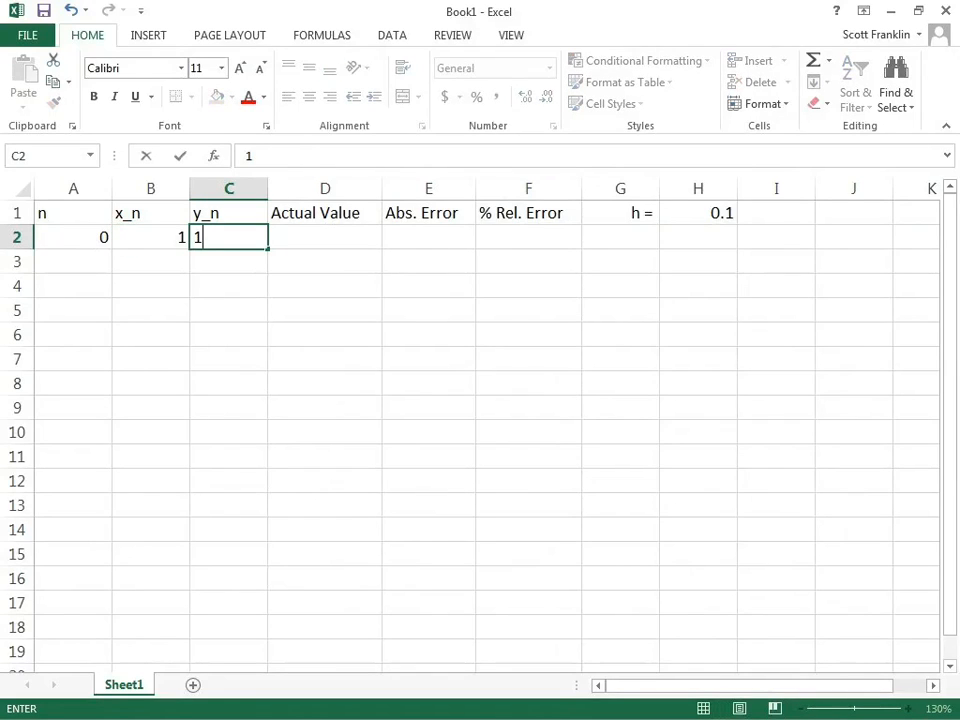
key("Tab")
key("Return")
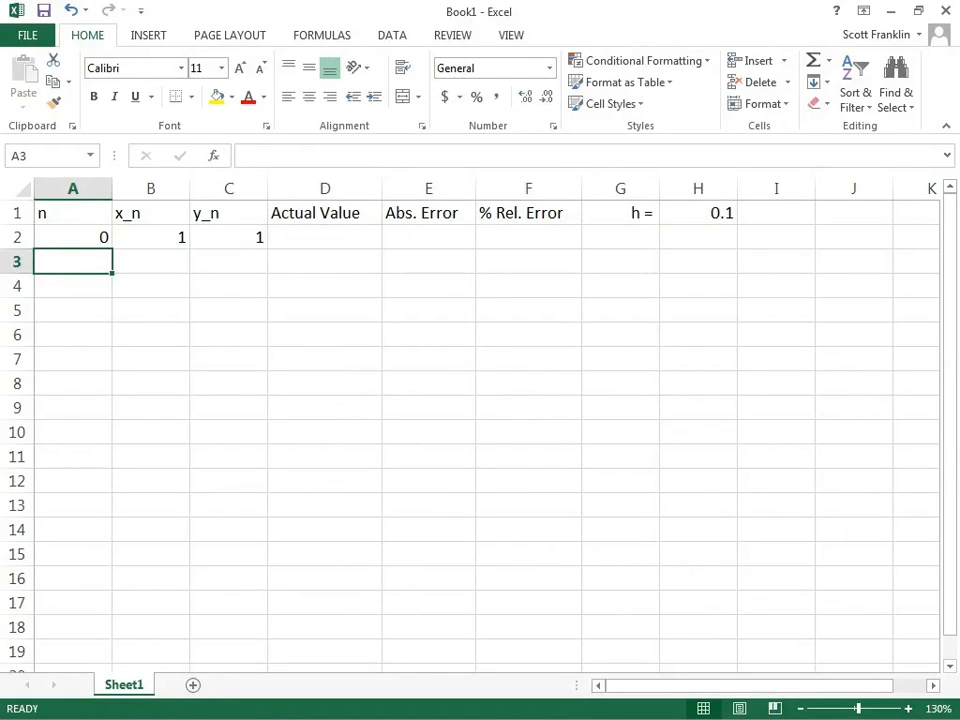
Enter 1 for n in A3 and the formula =B2+$H$1 for x_n in B3
type("1")
key("Tab")
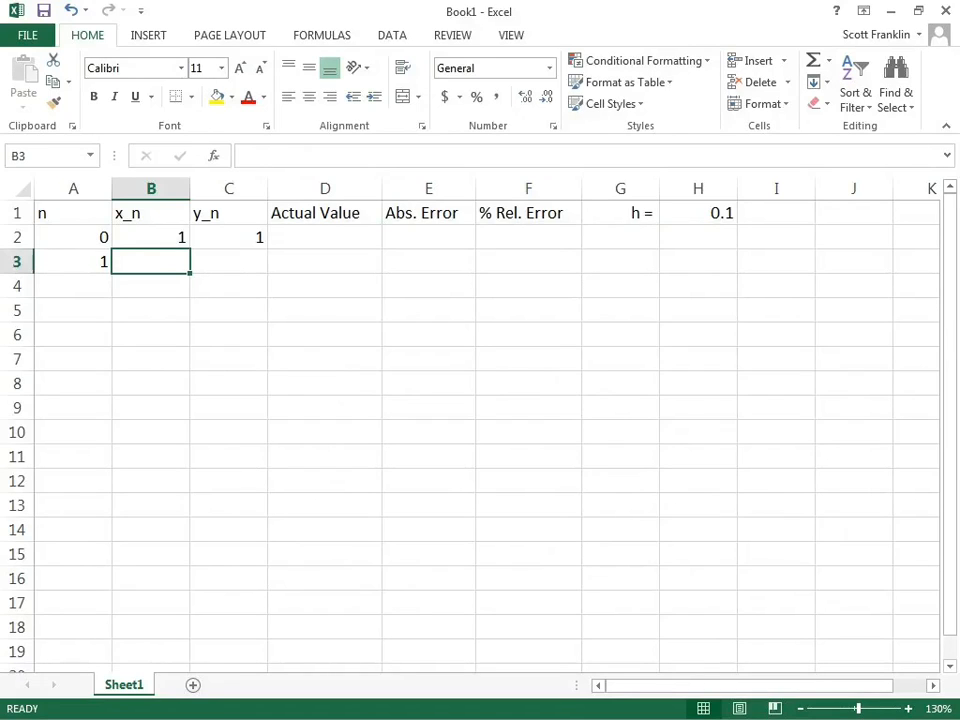
type("=")
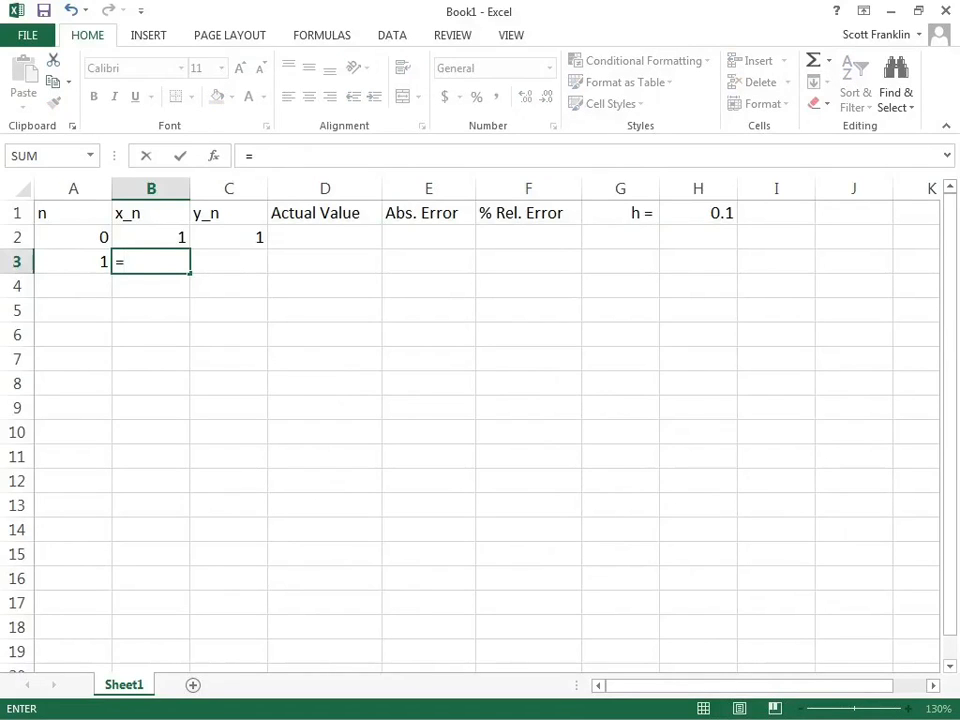
key("Up")
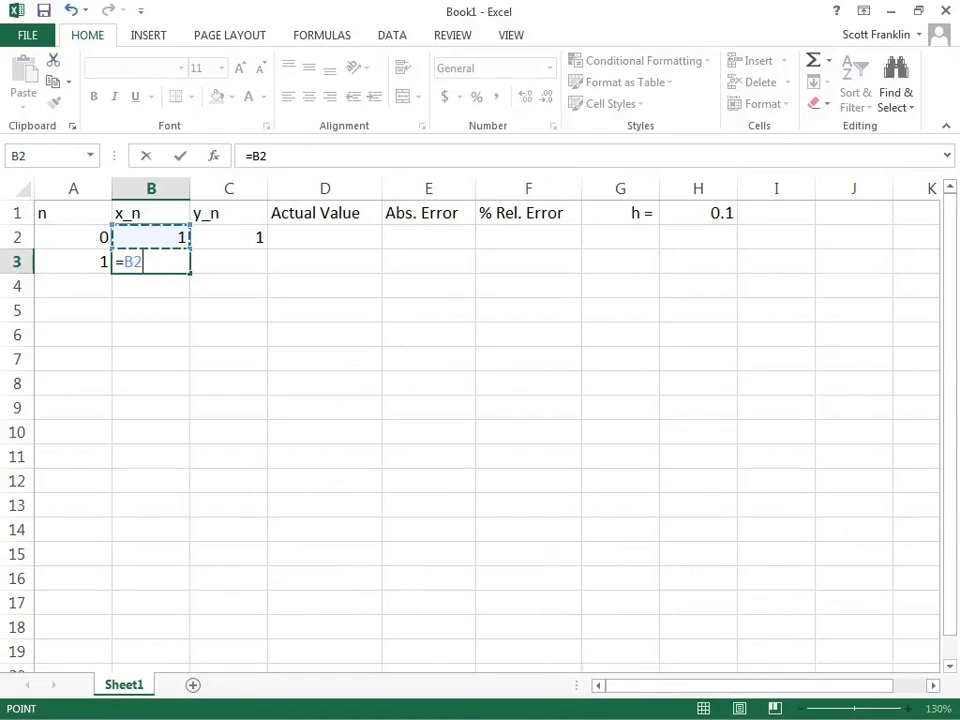
type("+")
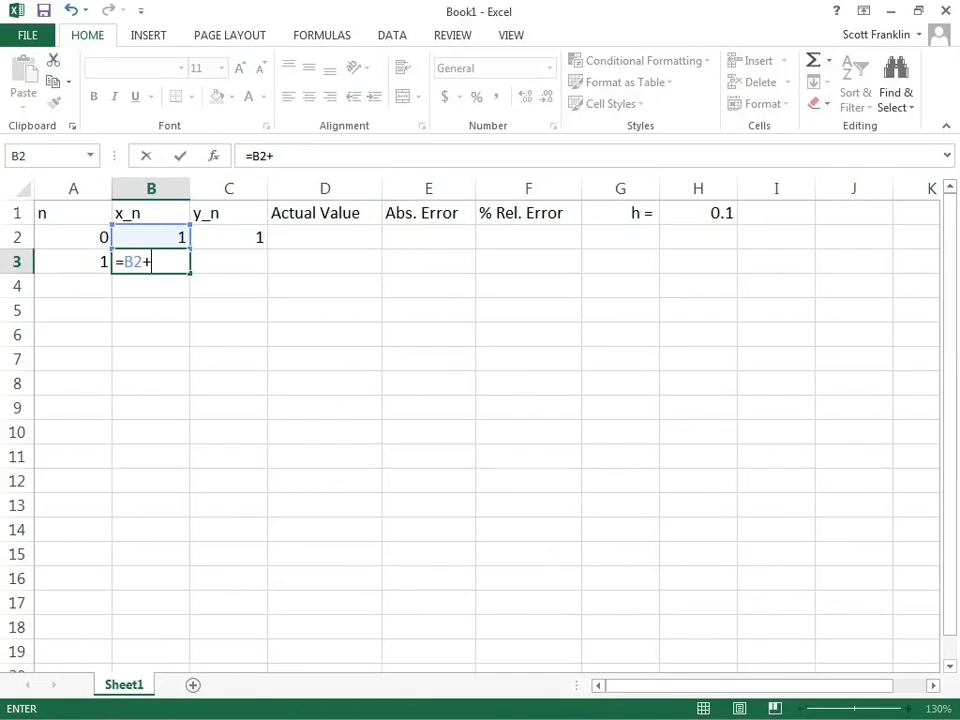
left_click(698, 213)
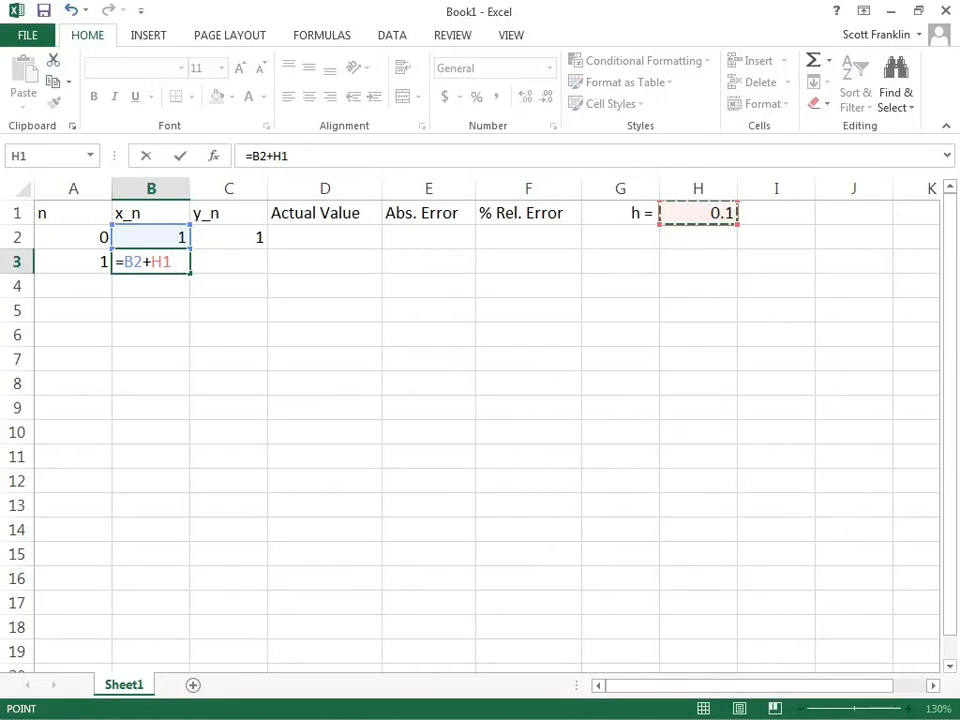
key("F4")
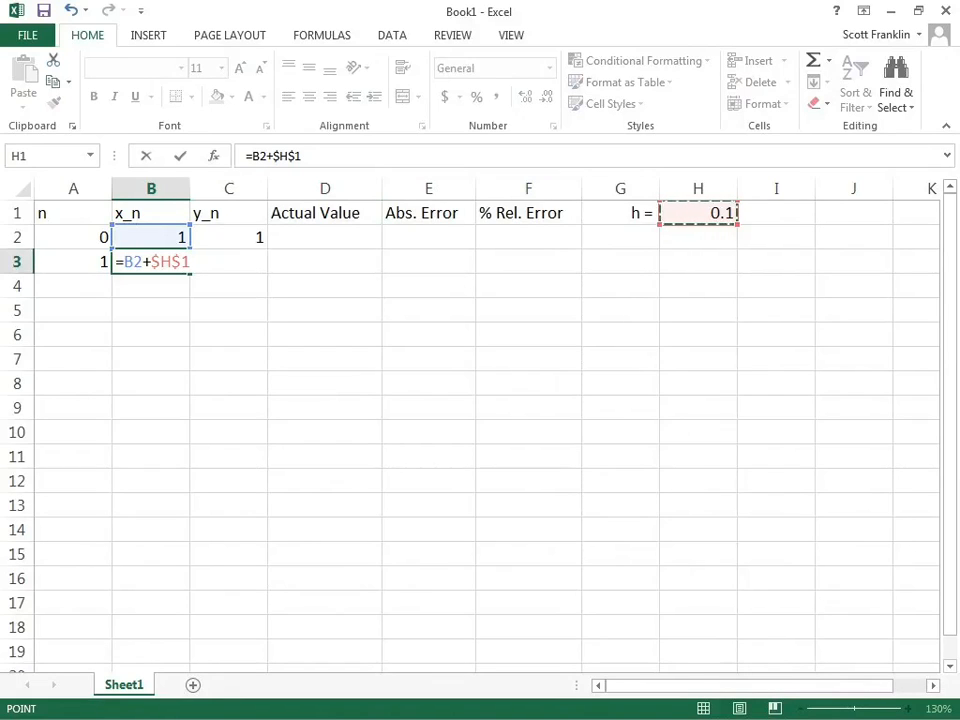
key("Return")
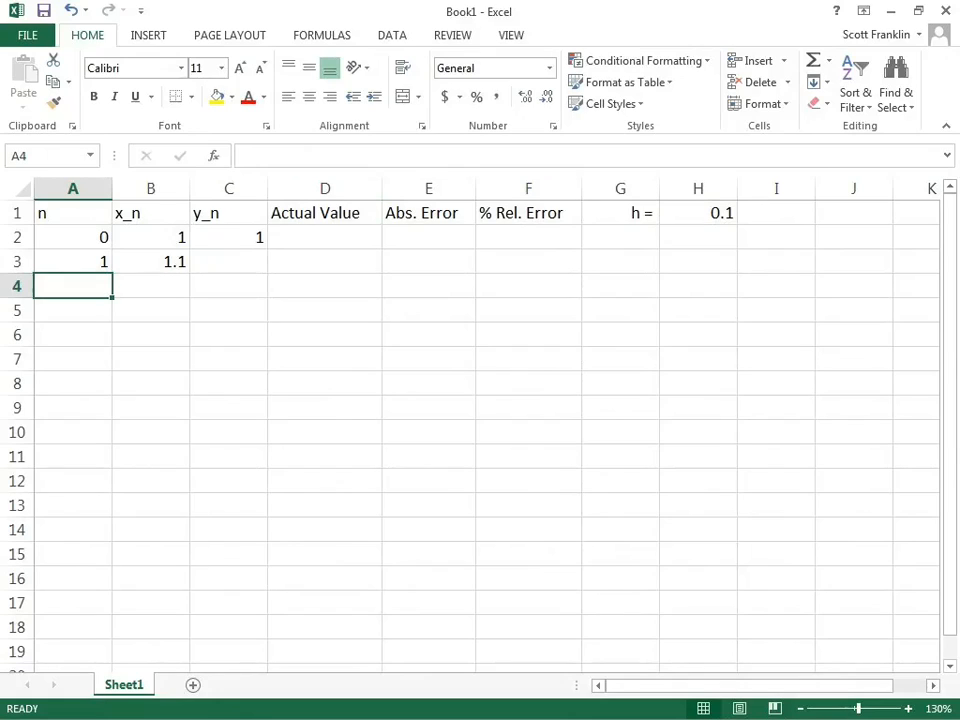
Enter the y_n formula =C2+$H$1*(0.2*B2*C2) in C3
key("Up")
key("Right")
key("Right")
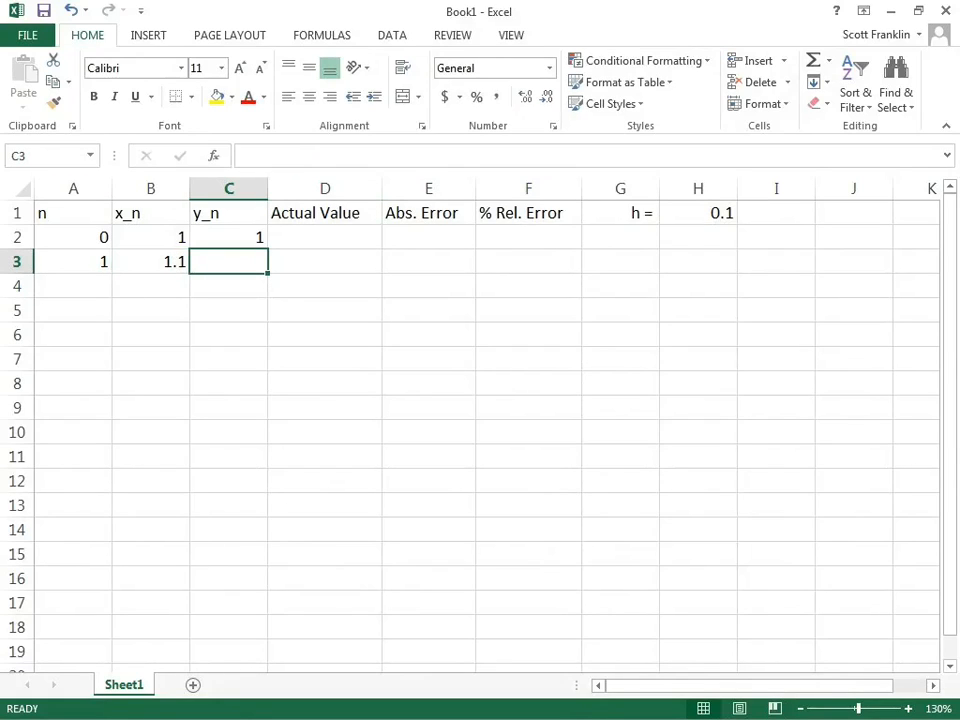
type("=")
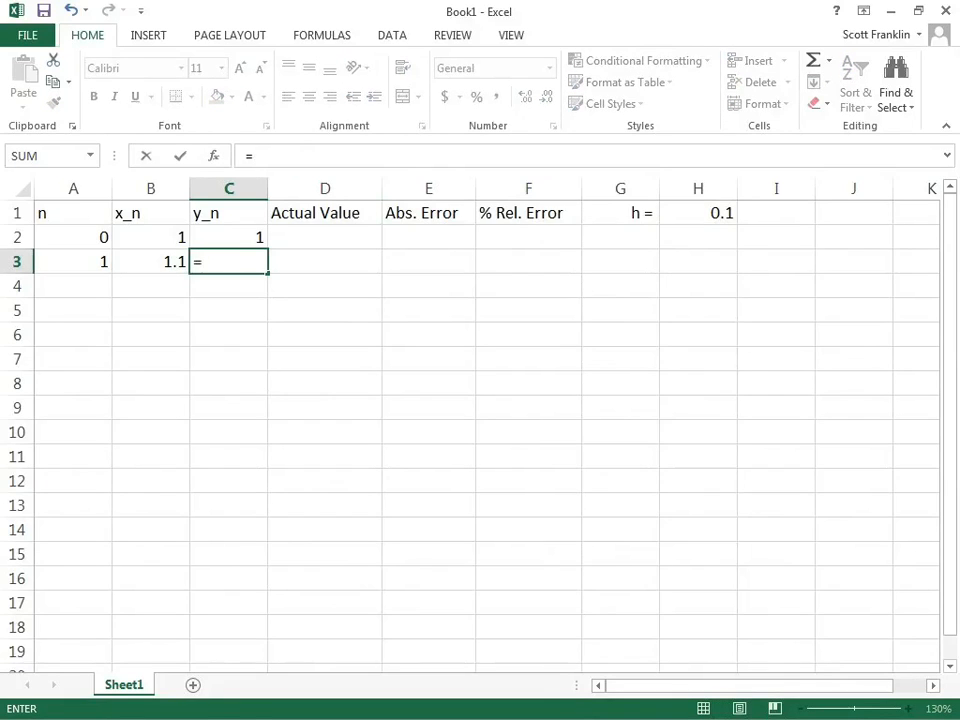
key("Up")
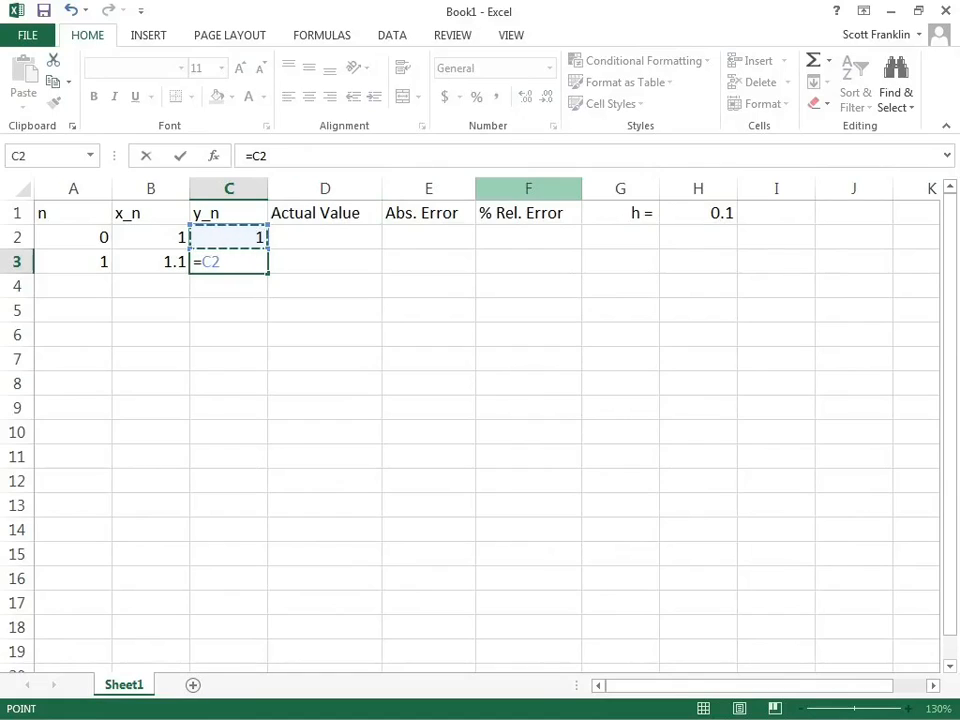
type("+")
left_click(698, 213)
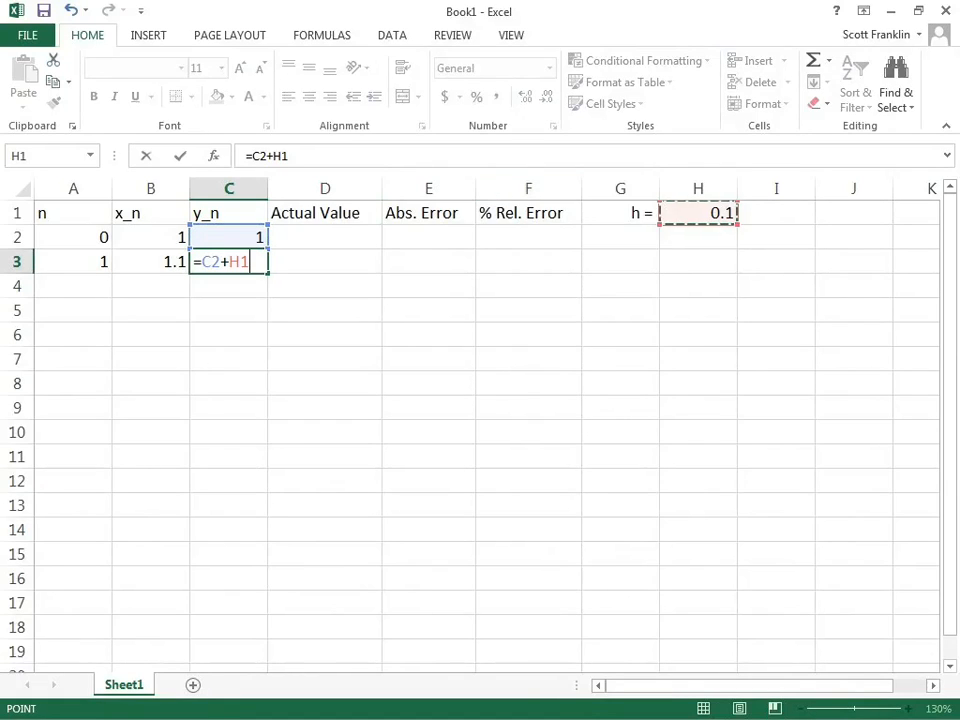
key("F4")
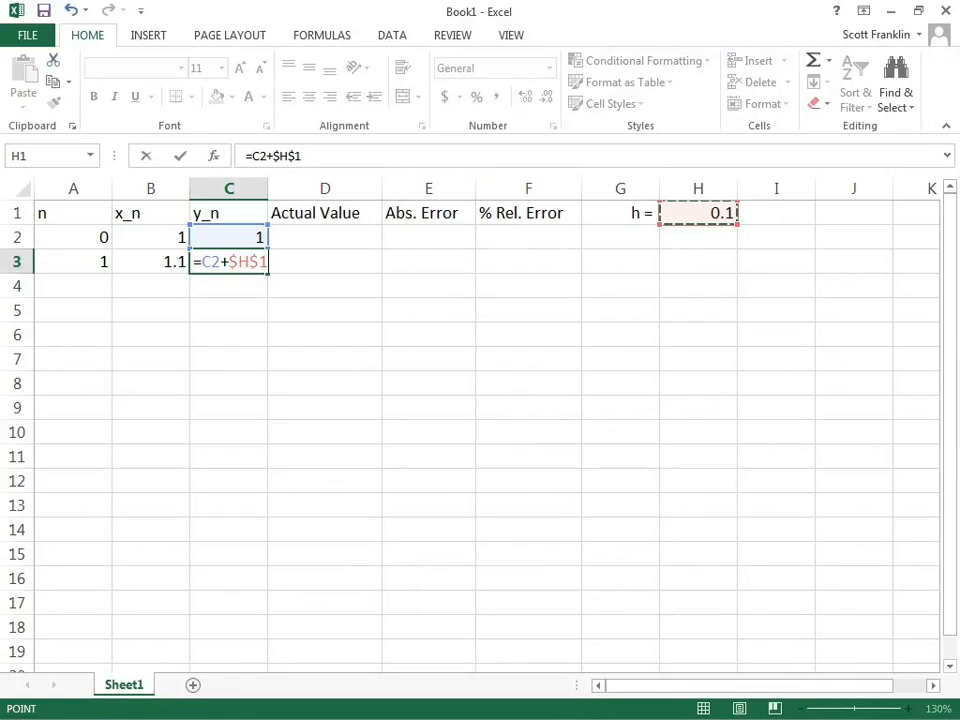
type("*")
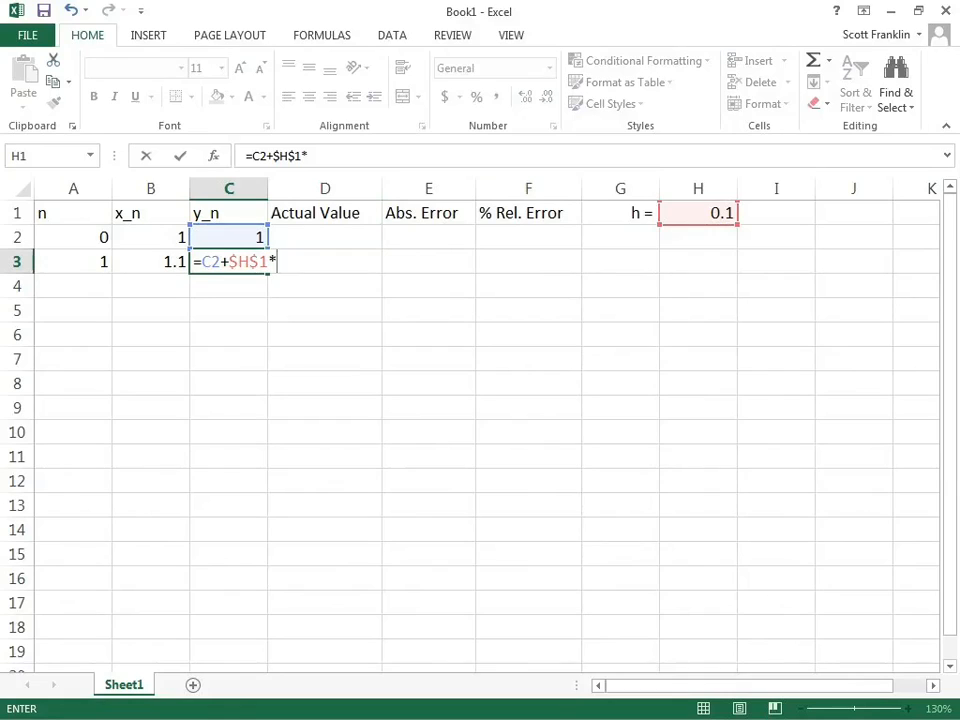
type("(0.2*")
type("B2")
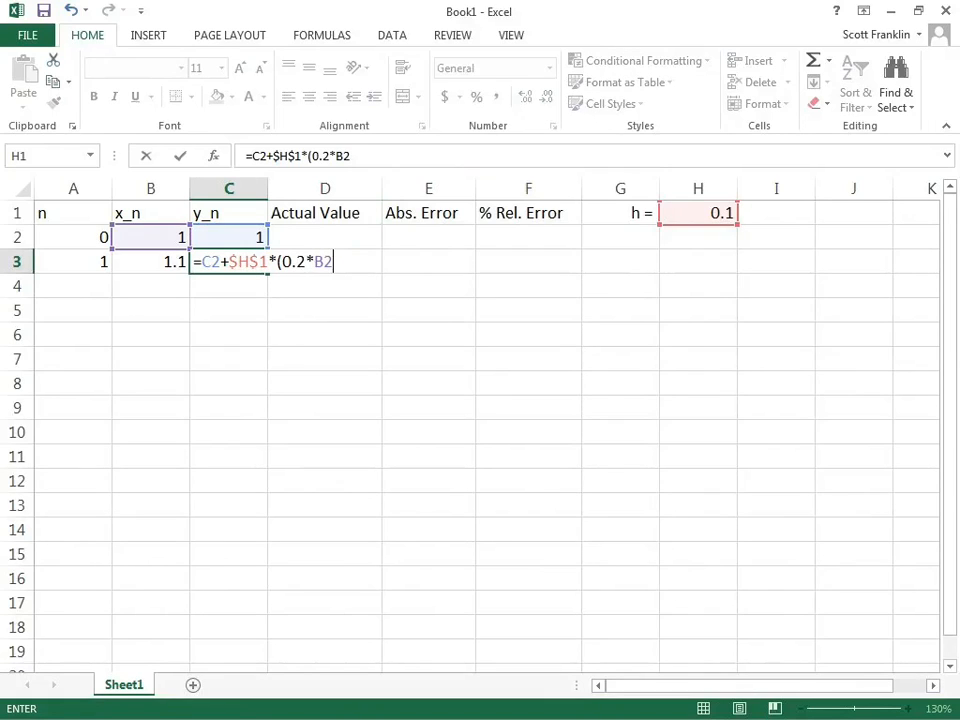
type("*C2)")
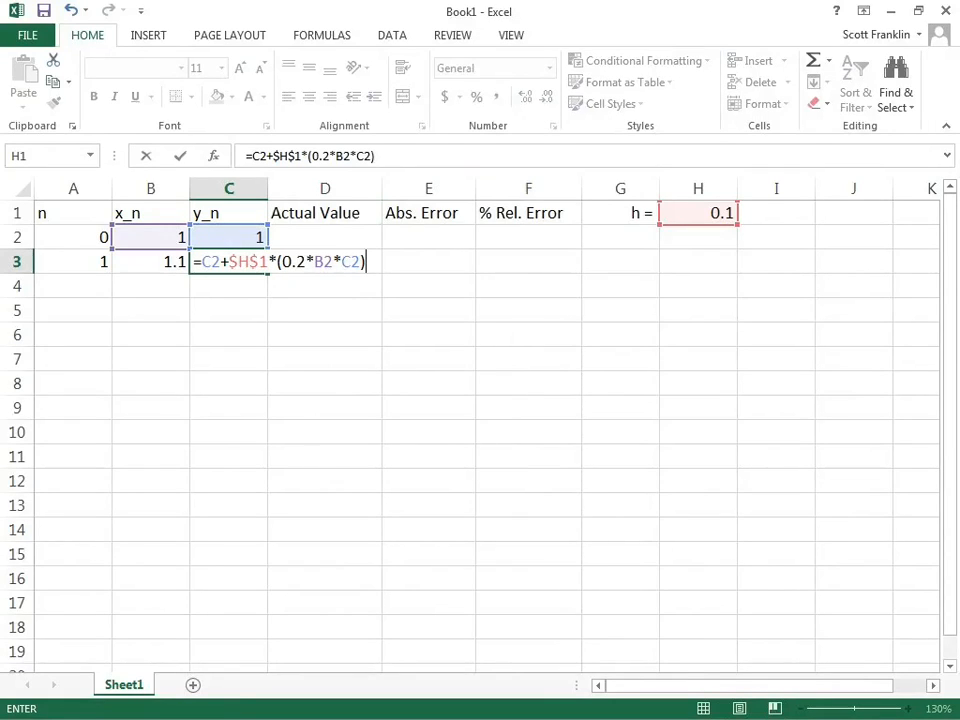
key("Return")
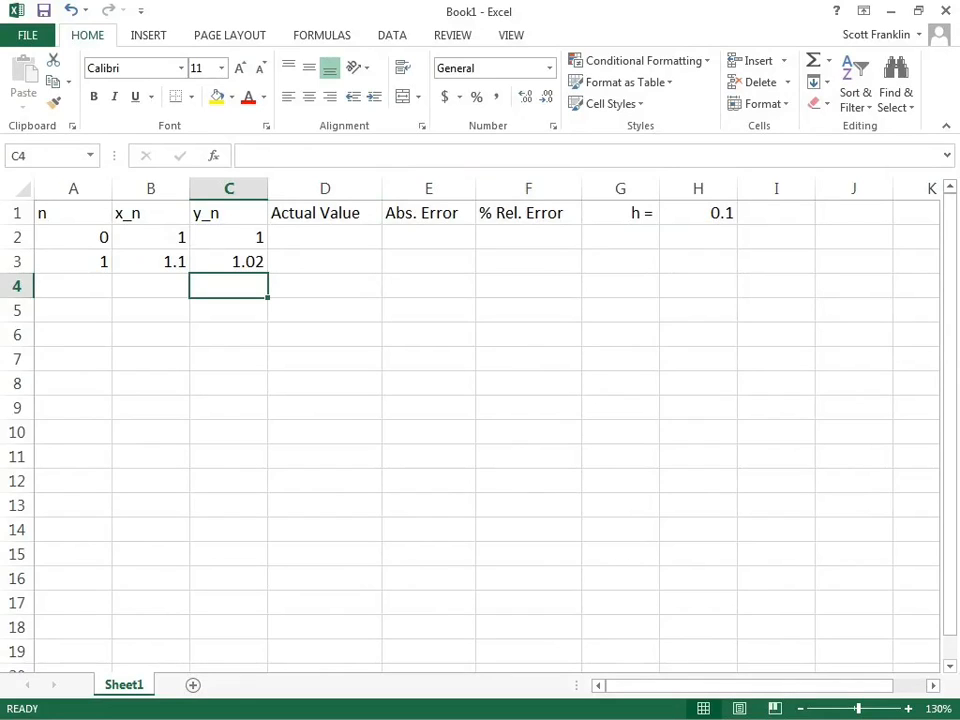
Fill the n, x_n and y_n cells A3:C3 down through row 7
left_click_drag(72, 261, 229, 261)
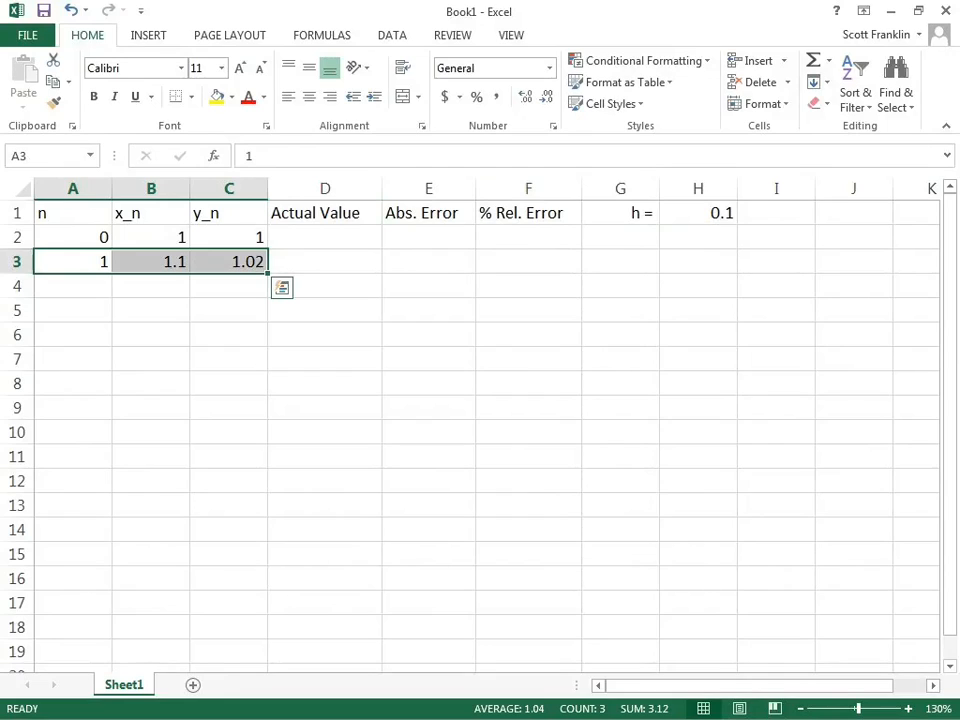
left_click_drag(268, 273, 268, 370)
left_click(228, 407)
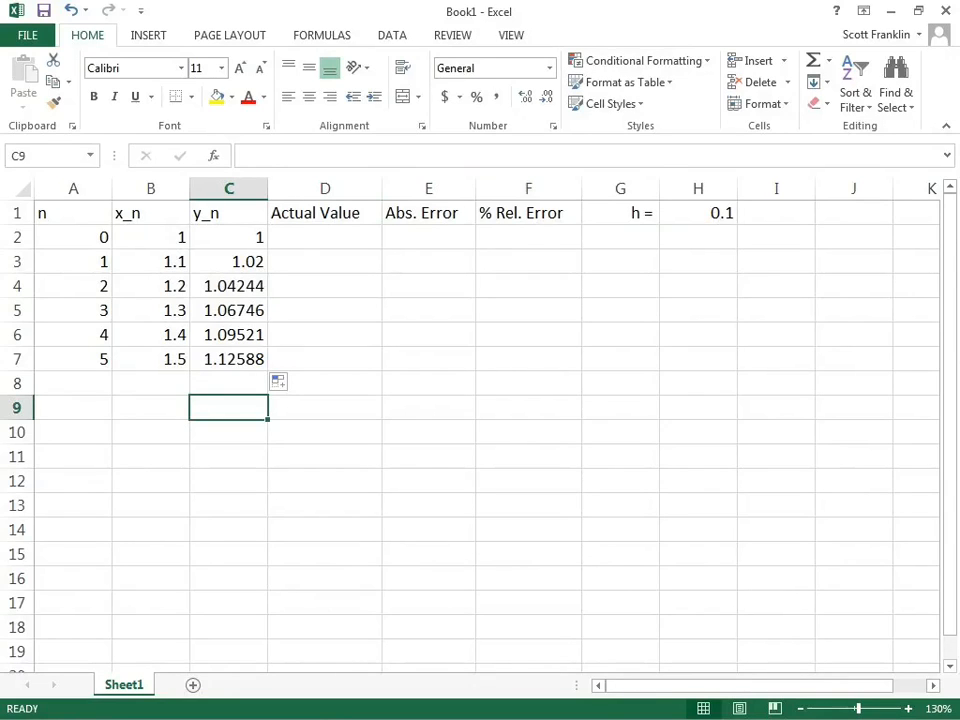
Mark the y_n result in C7 with a hand-drawn arrow and the note y(1.5)≈1.12588, and clear the ink
left_click(229, 359)
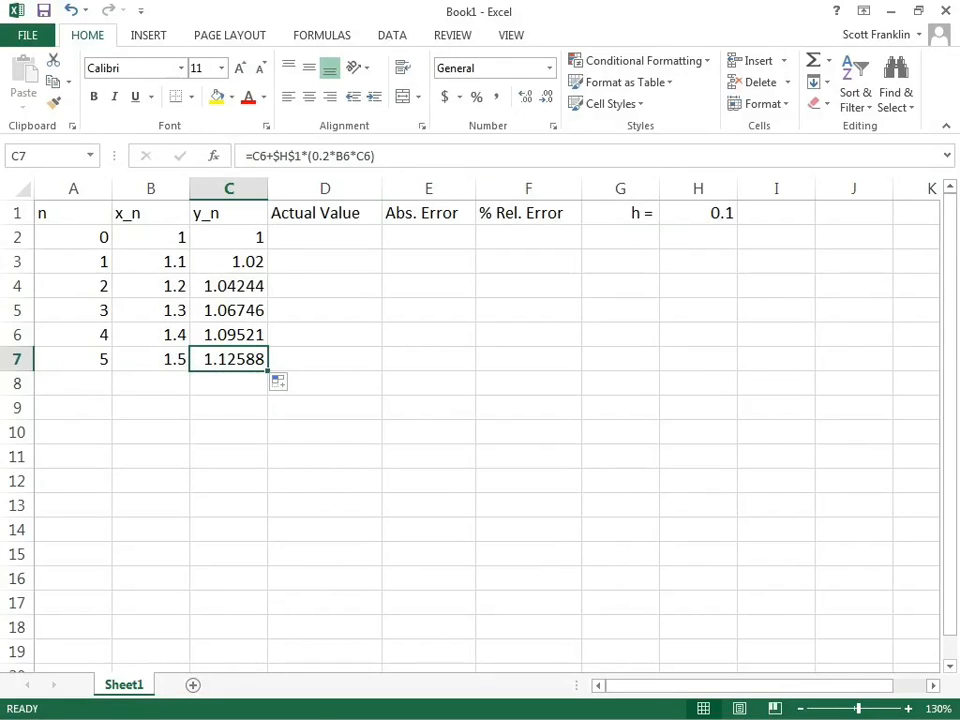
mouse_move(295, 436)
left_mouse_down()
mouse_move(222, 403)
mouse_move(230, 420)
left_mouse_up()
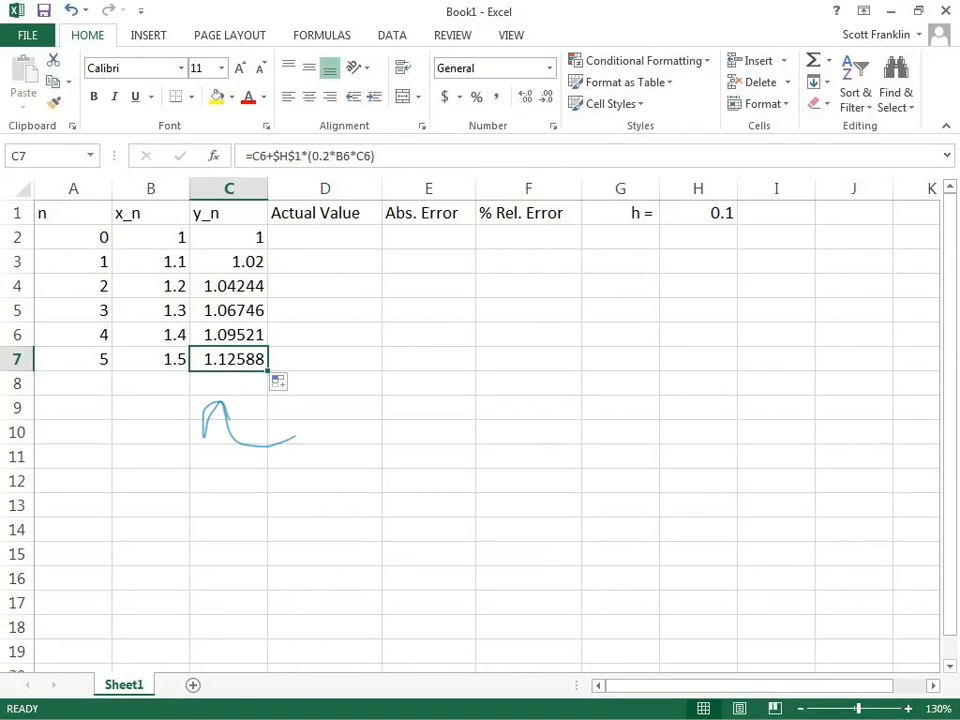
mouse_move(295, 437)
left_mouse_down()
mouse_move(230, 445)
mouse_move(244, 428)
left_mouse_up()
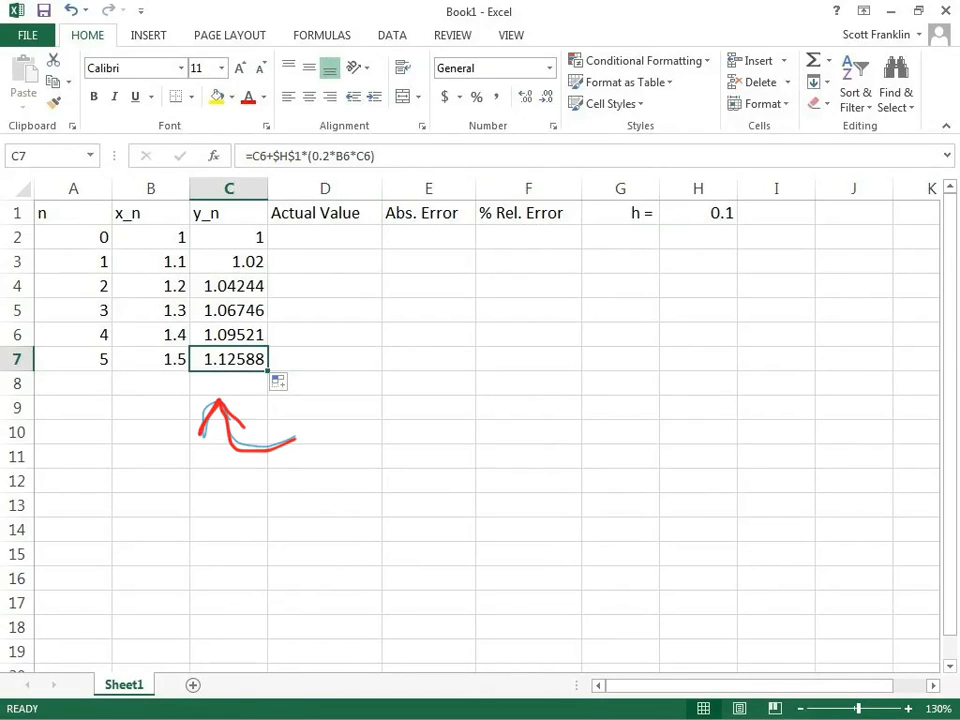
left_click_drag(321, 434, 330, 481)
mouse_move(354, 430)
left_mouse_down()
mouse_move(352, 476)
mouse_move(430, 478)
mouse_move(481, 446)
mouse_move(468, 458)
mouse_move(571, 459)
left_mouse_up()
left_click(388, 462)
mouse_move(571, 436)
left_mouse_down()
mouse_move(600, 433)
mouse_move(596, 460)
left_mouse_up()
mouse_move(601, 436)
left_mouse_down()
mouse_move(618, 433)
mouse_move(615, 457)
left_mouse_up()
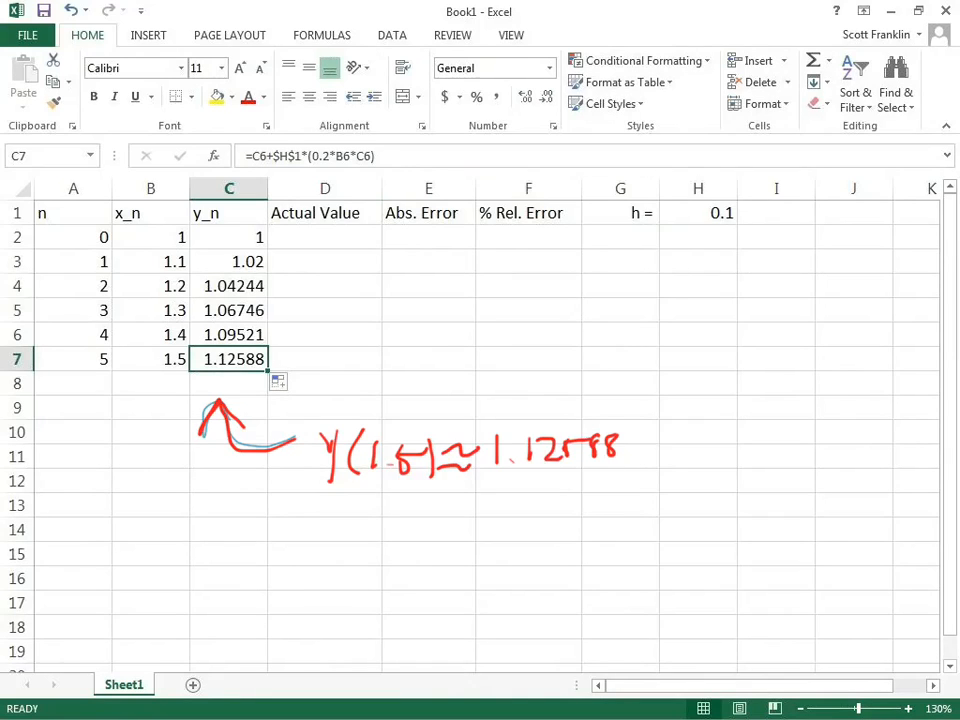
key("Escape")
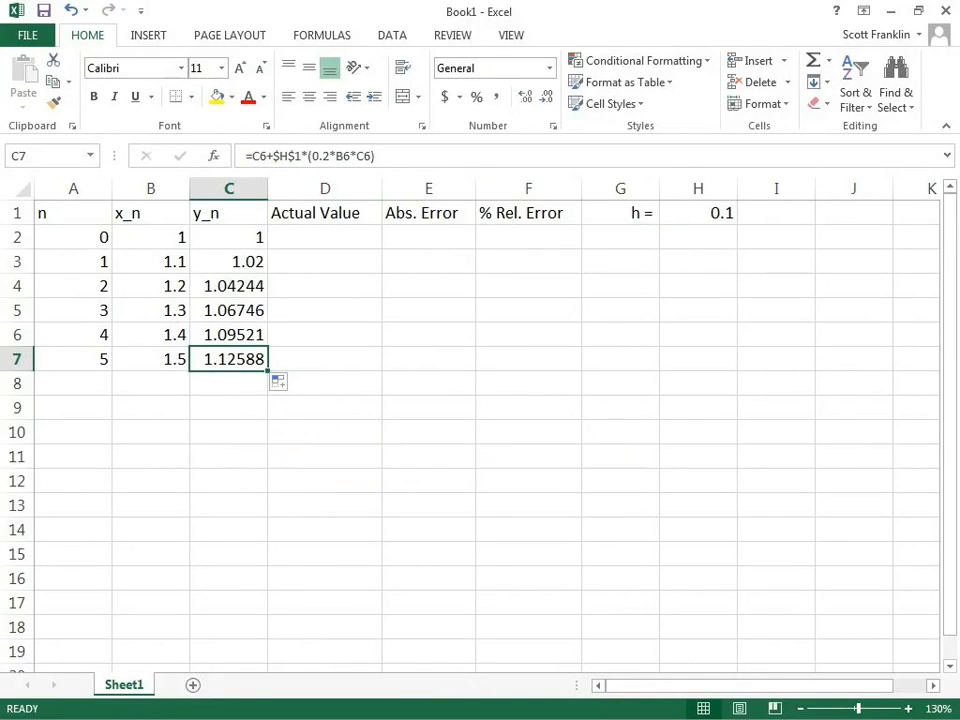
Extend the D1 header to "Actual Value (y)" and widen column D to fit it
left_click(325, 237)
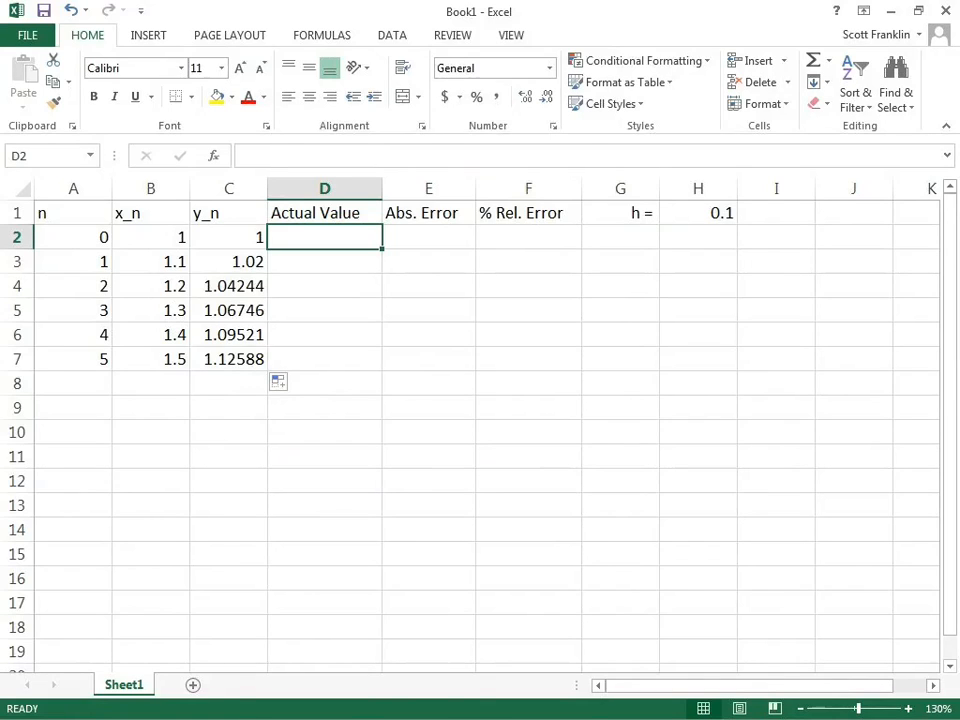
key("Up")
key("F2")
type("(y)")
key("Return")
left_click_drag(382, 188, 396, 188)
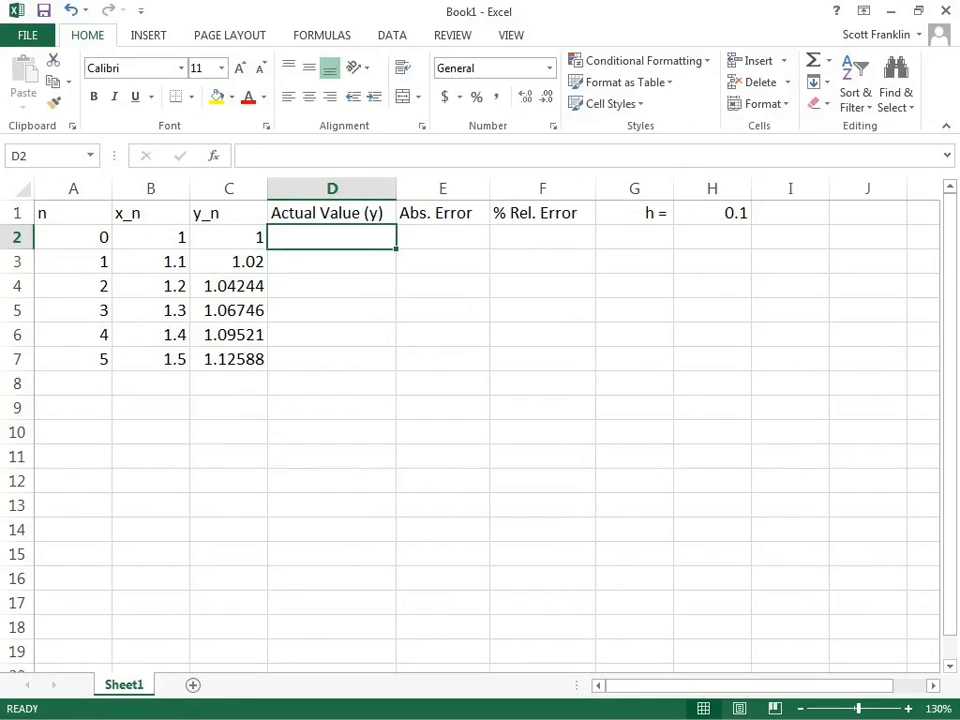
Enter the exact-solution formula =EXP(0.1*(B2^2-1)) in D2
type("=")
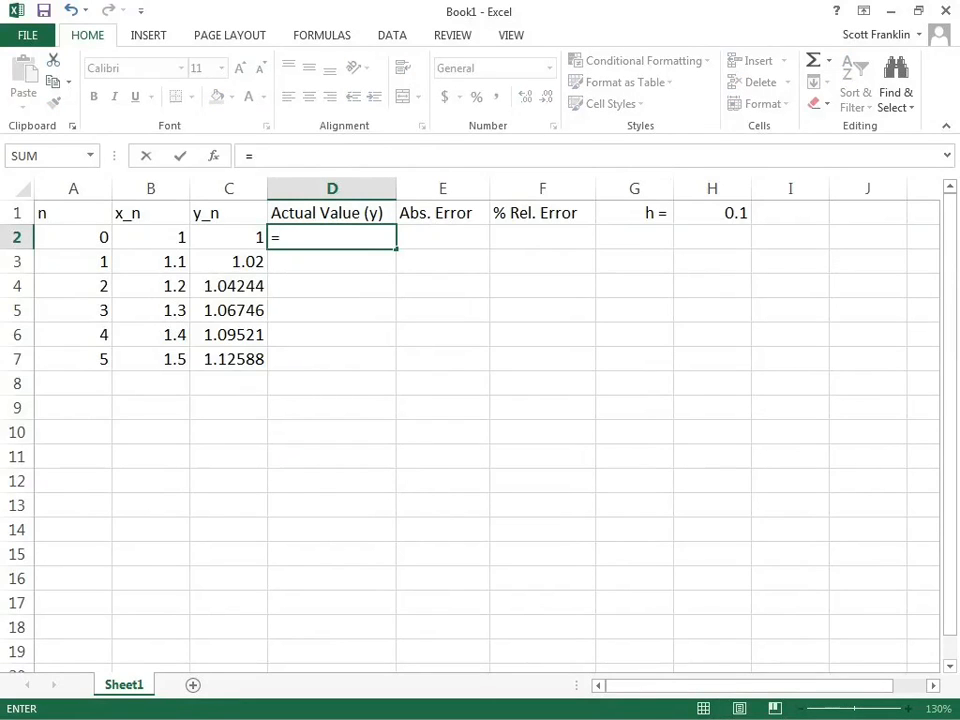
type("exp")
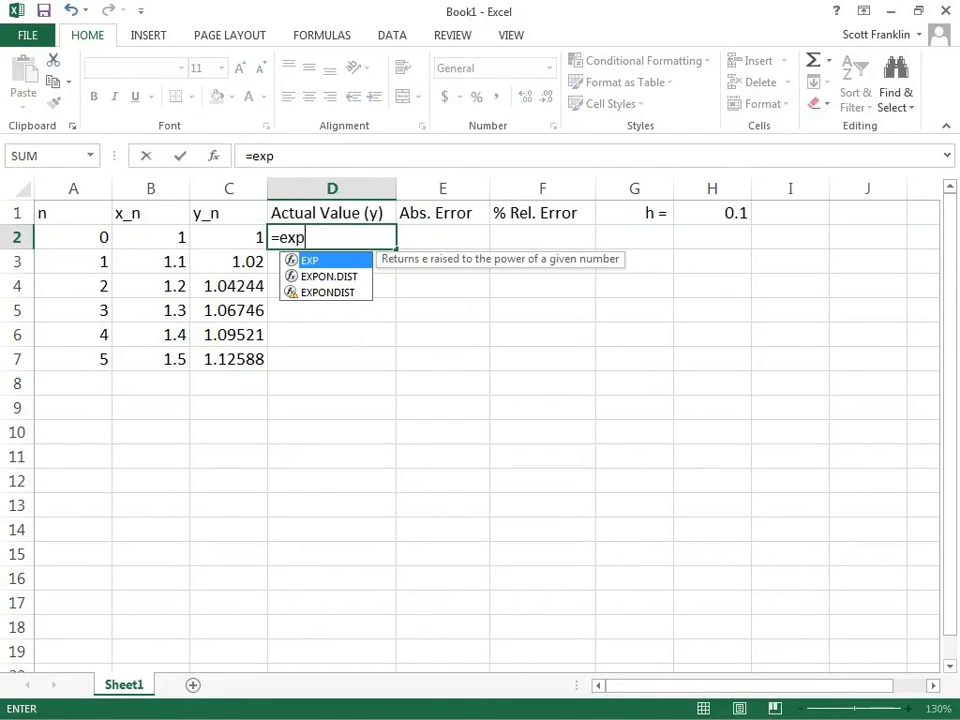
type("(0.")
type("2*")
key("BackSpace")
key("BackSpace")
type("1(")
key("Left")
key("Left")
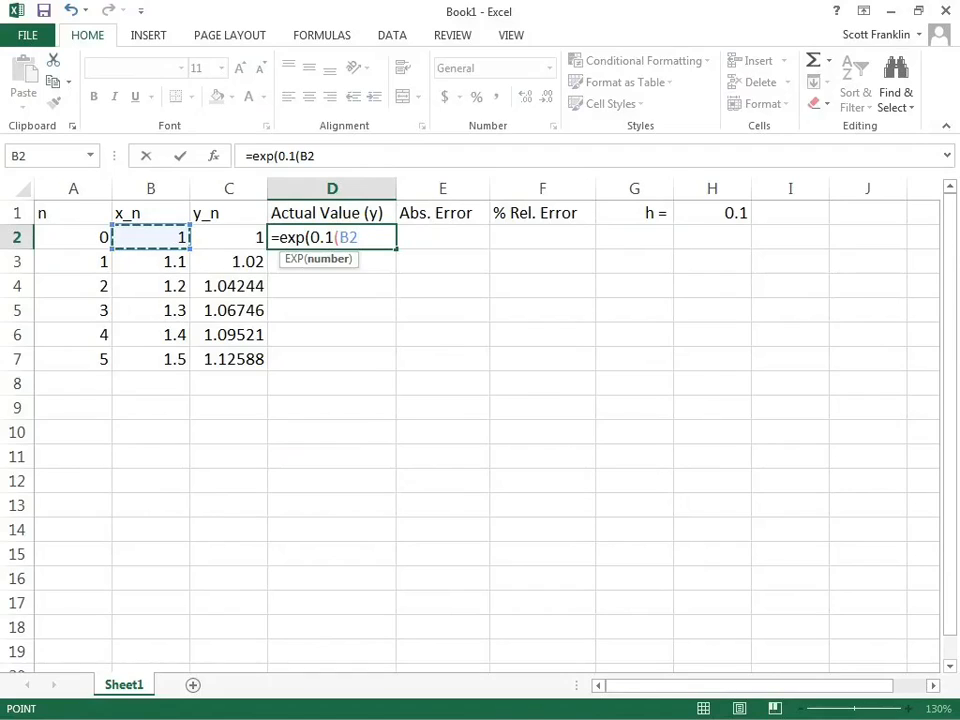
type("^2-1)")
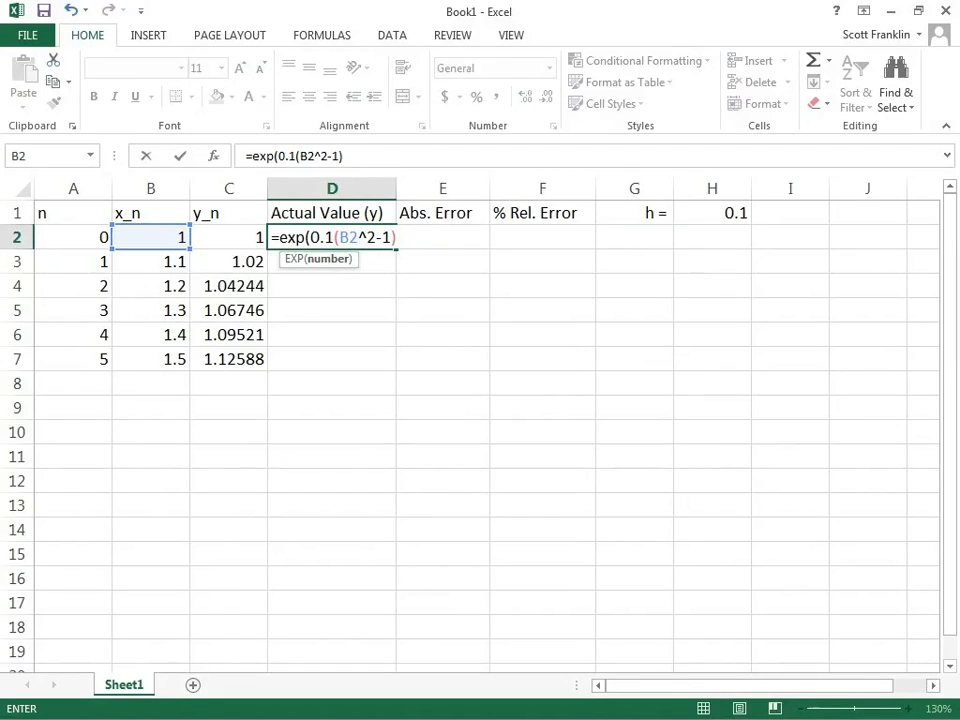
left_click(335, 238)
type("*")
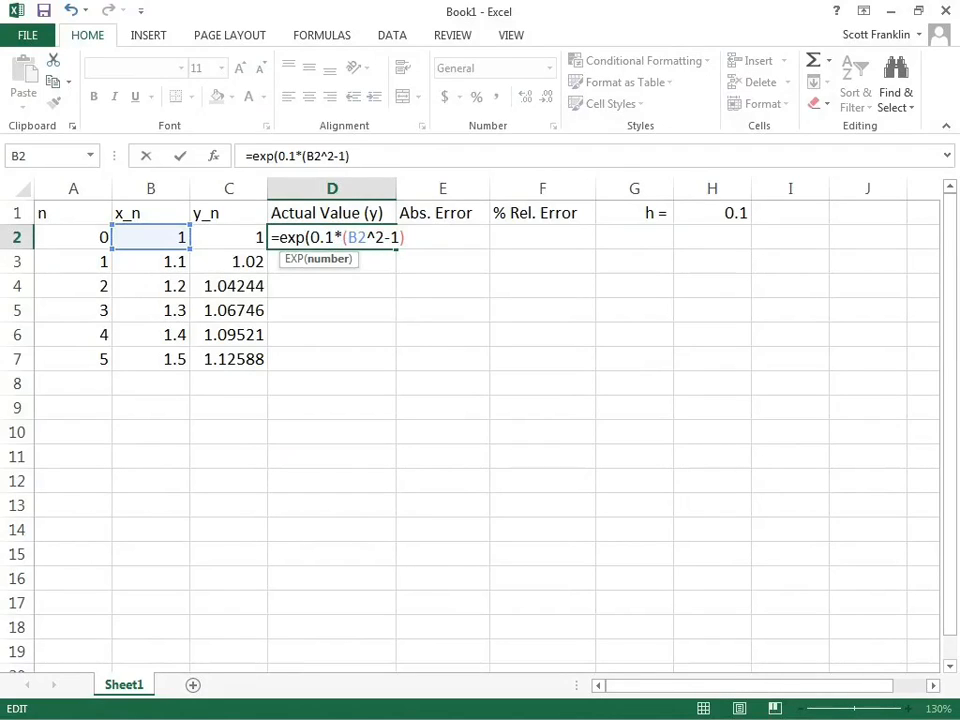
key("End")
type(")")
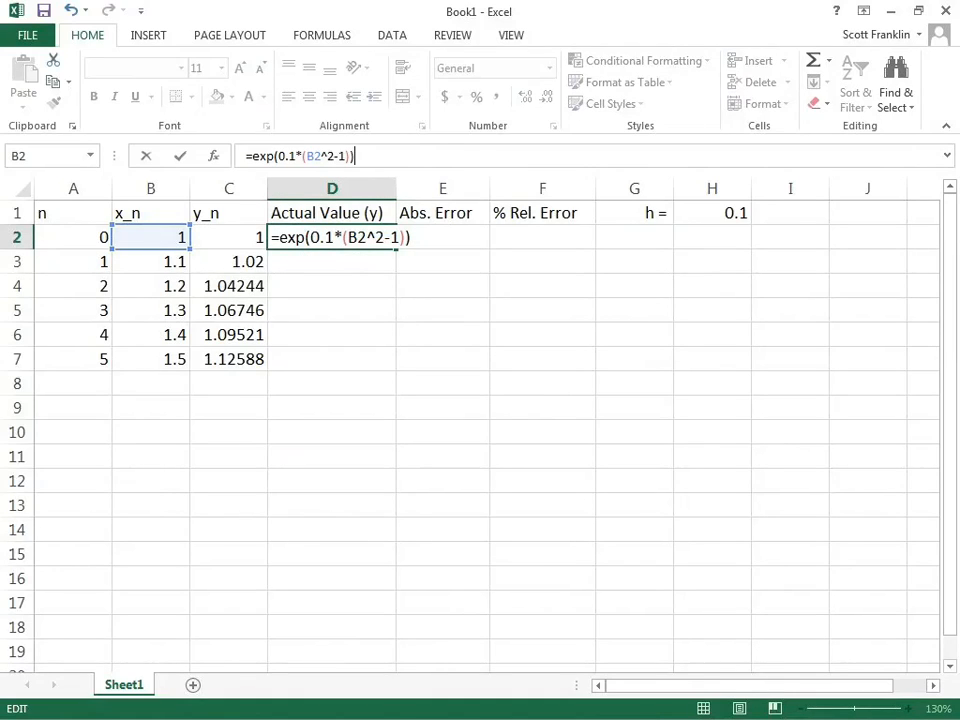
key("Return")
Examine which cells the x_n, y_n and Actual Value formulas depend on, including the B2 reference in D2
left_click(332, 237)
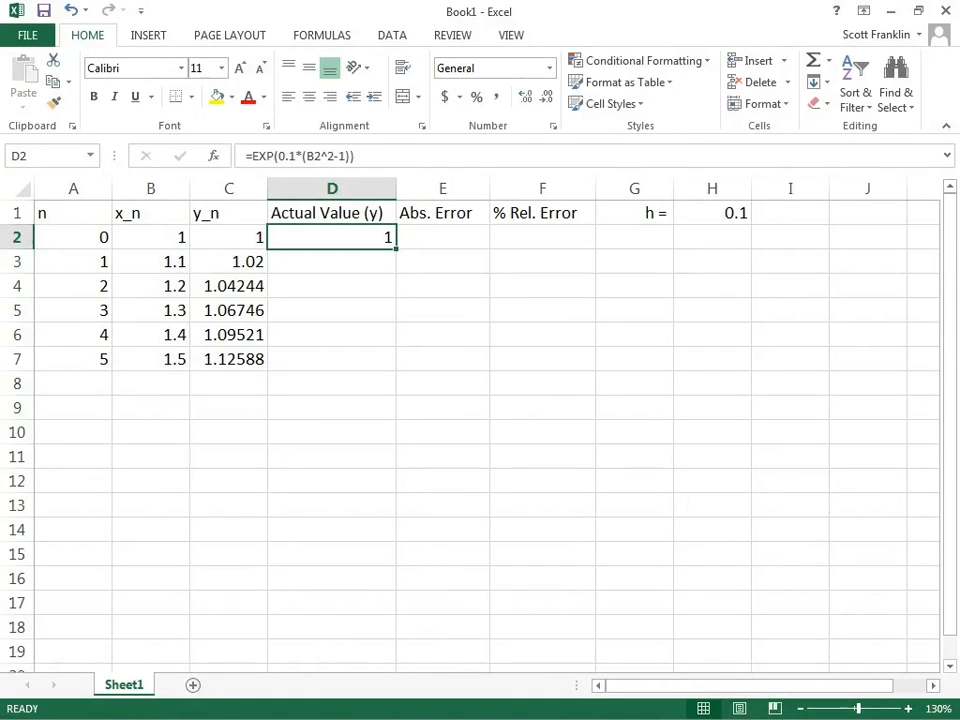
left_click(229, 359)
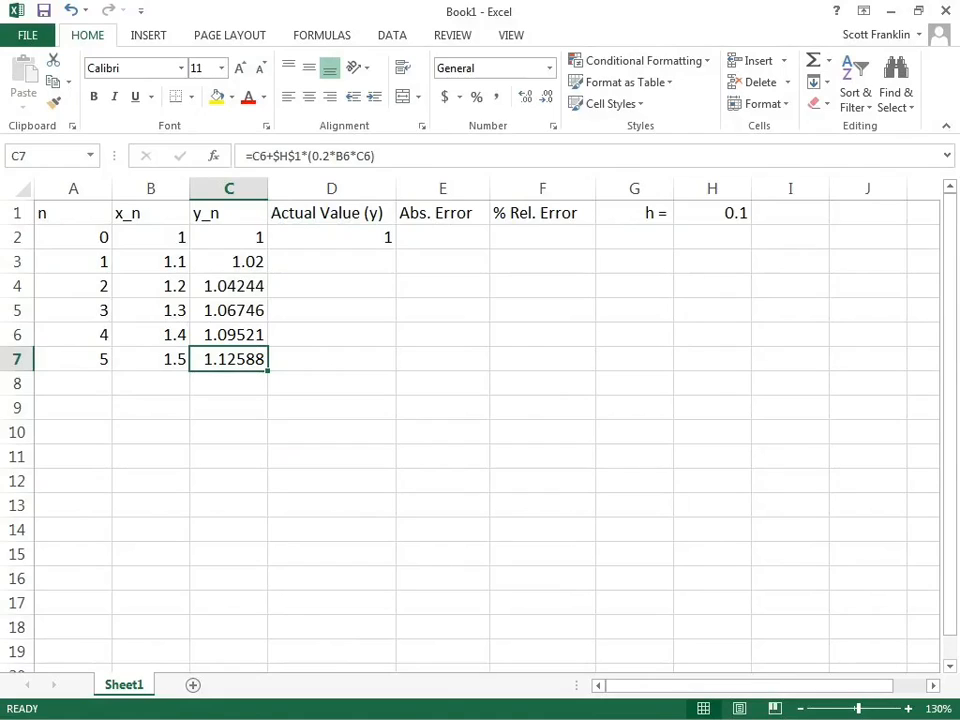
left_click(151, 359)
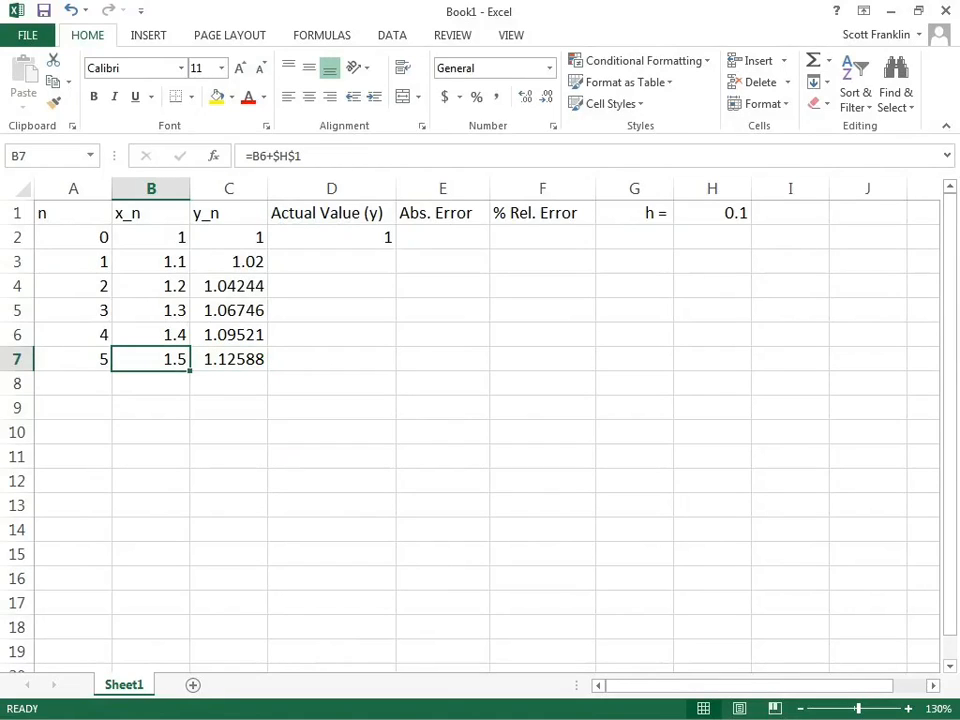
left_click(151, 335)
left_click(229, 335)
left_click(151, 262)
left_click(229, 262)
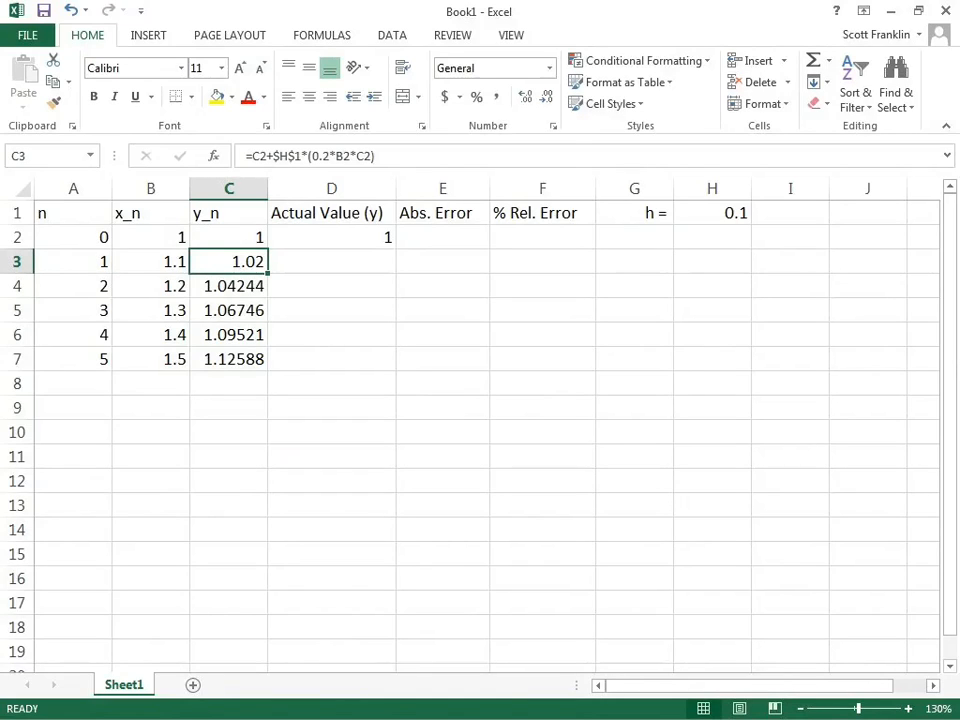
left_click(332, 213)
left_click(332, 237)
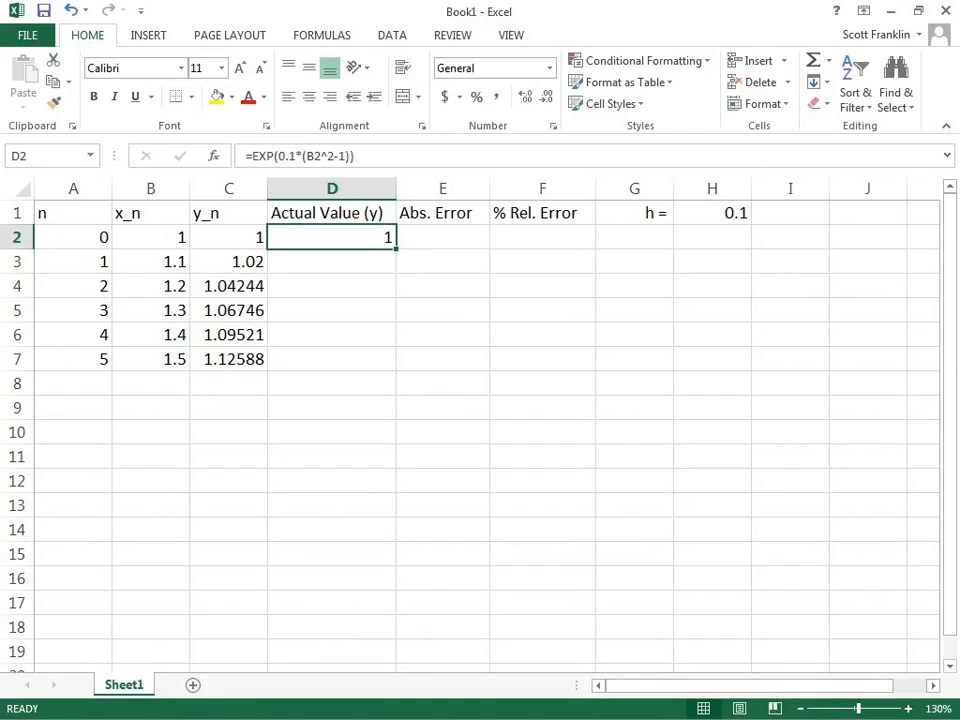
left_click(328, 156)
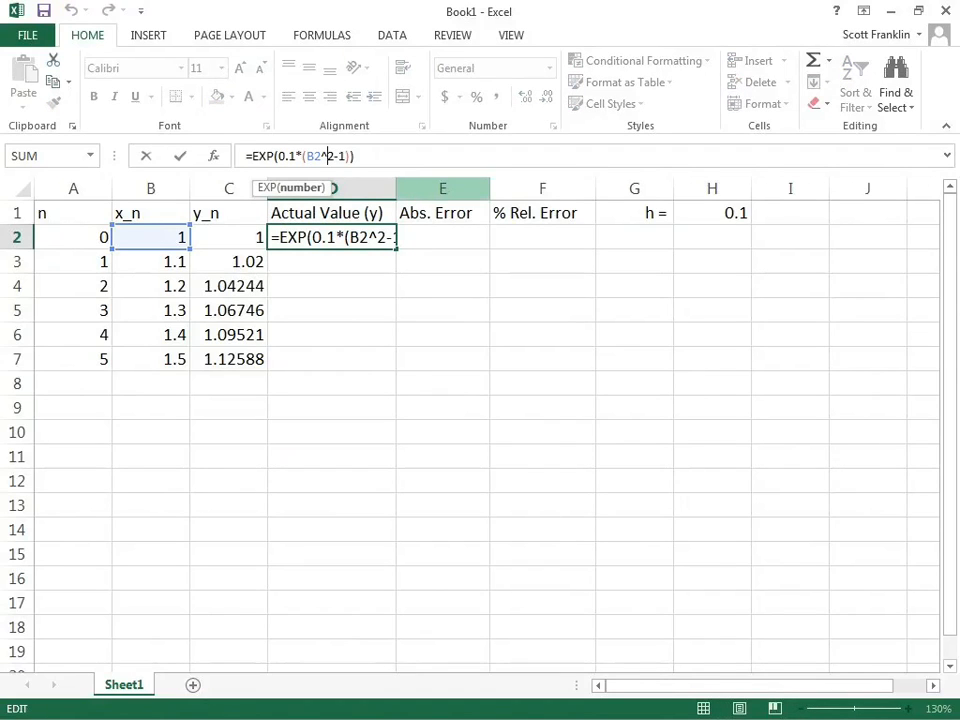
left_click(357, 237)
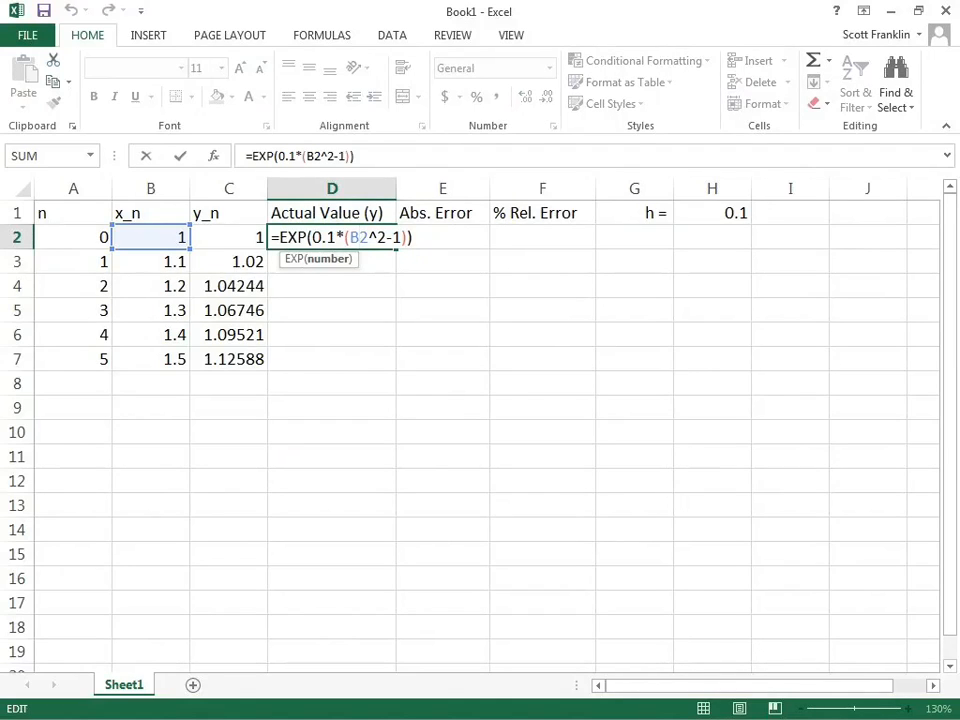
key("Return")
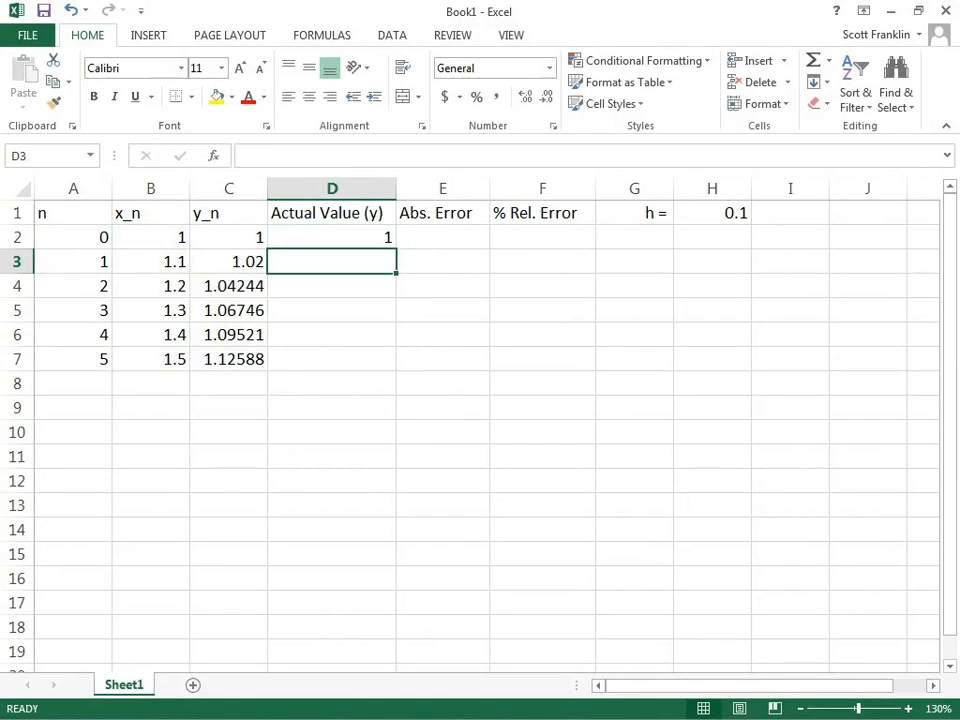
Fill the Actual Value formula from D2 down through D7
key("Up")
left_click_drag(396, 248, 390, 362)
left_click(443, 335)
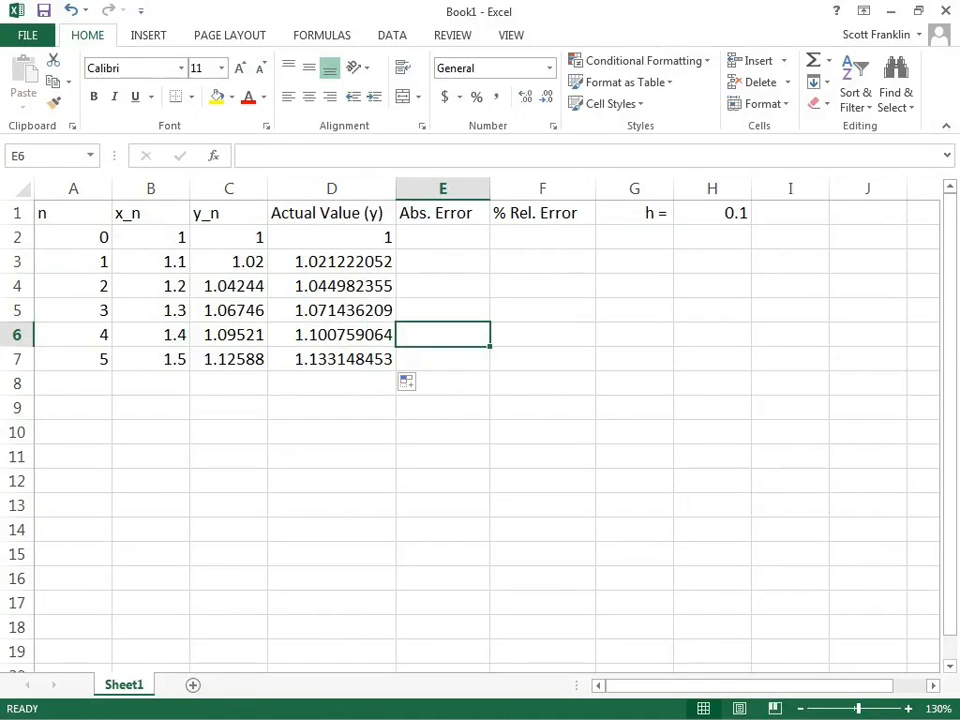
Annotate the actual value in D3 with a hand-drawn arrow and the note y(1.1)
left_click(332, 262)
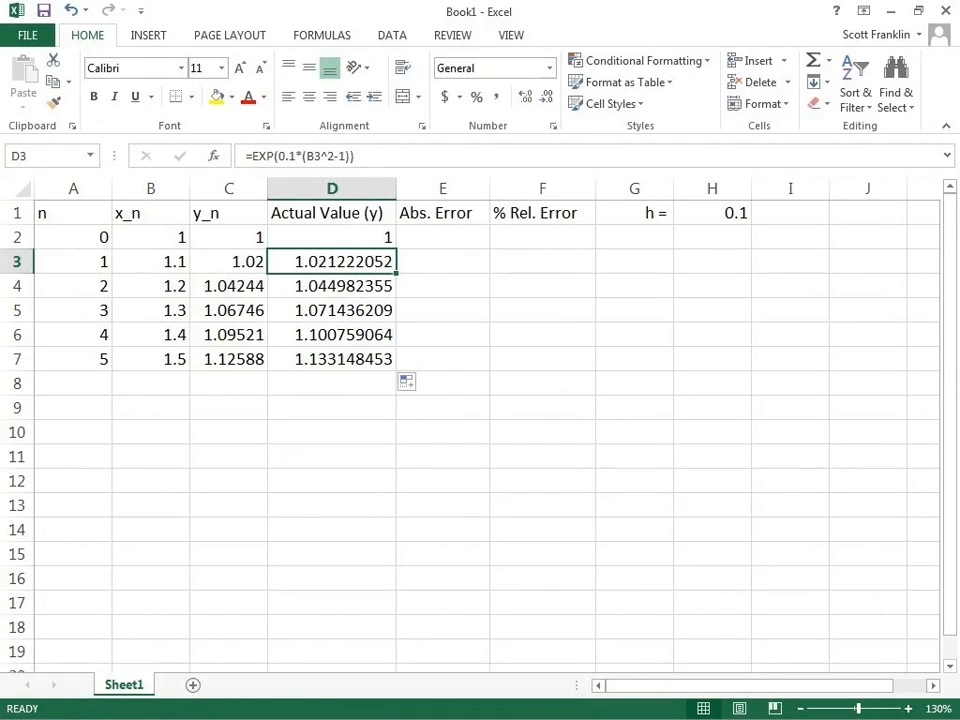
left_click_drag(469, 263, 408, 265)
left_click_drag(429, 254, 431, 278)
mouse_move(492, 252)
left_mouse_down()
mouse_move(495, 276)
mouse_move(564, 267)
left_mouse_up()
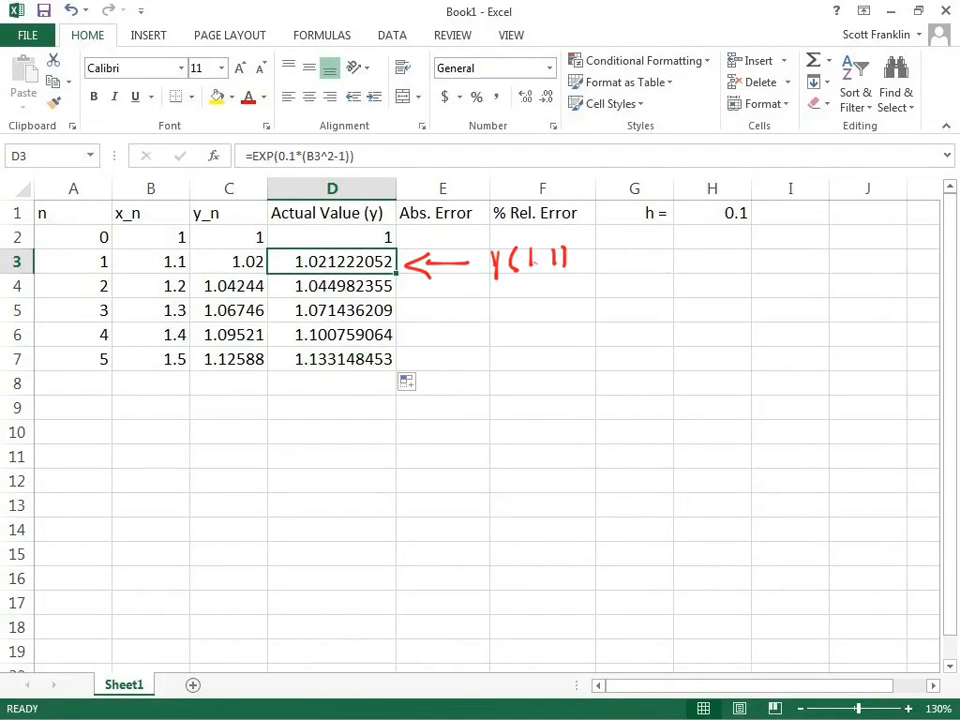
Circle the y_n value in C3, annotate it with the handwritten note y(1.1)≈1.02, and clear all the ink
mouse_move(258, 250)
left_mouse_down()
mouse_move(230, 272)
mouse_move(265, 262)
mouse_move(290, 395)
mouse_move(305, 430)
mouse_move(330, 442)
left_mouse_up()
mouse_move(337, 422)
left_mouse_down()
mouse_move(332, 456)
mouse_move(392, 455)
mouse_move(430, 427)
mouse_move(440, 450)
mouse_move(476, 428)
mouse_move(502, 438)
left_mouse_up()
left_click(369, 448)
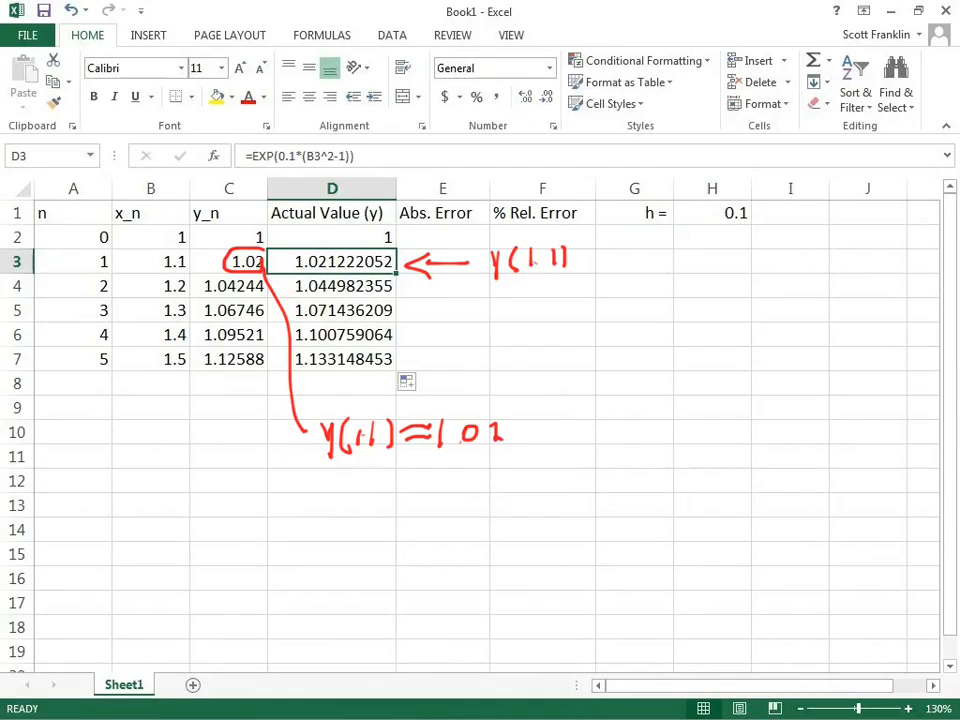
key("Escape")
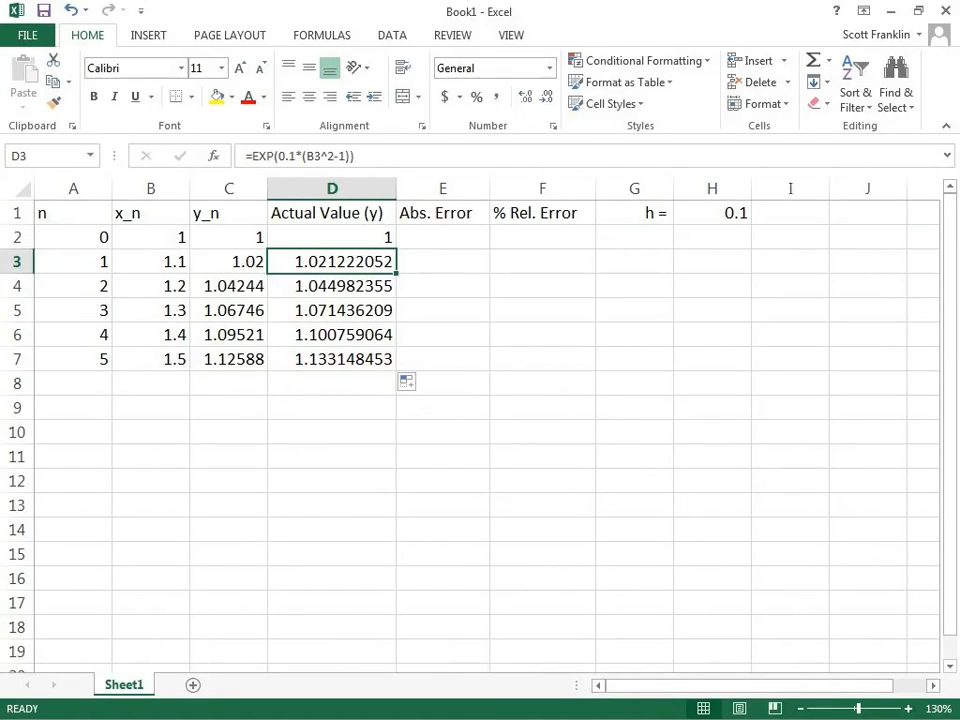
Enter the absolute error formula =ABS(D2-C2) in E2 and fill it down through E7
left_click(443, 237)
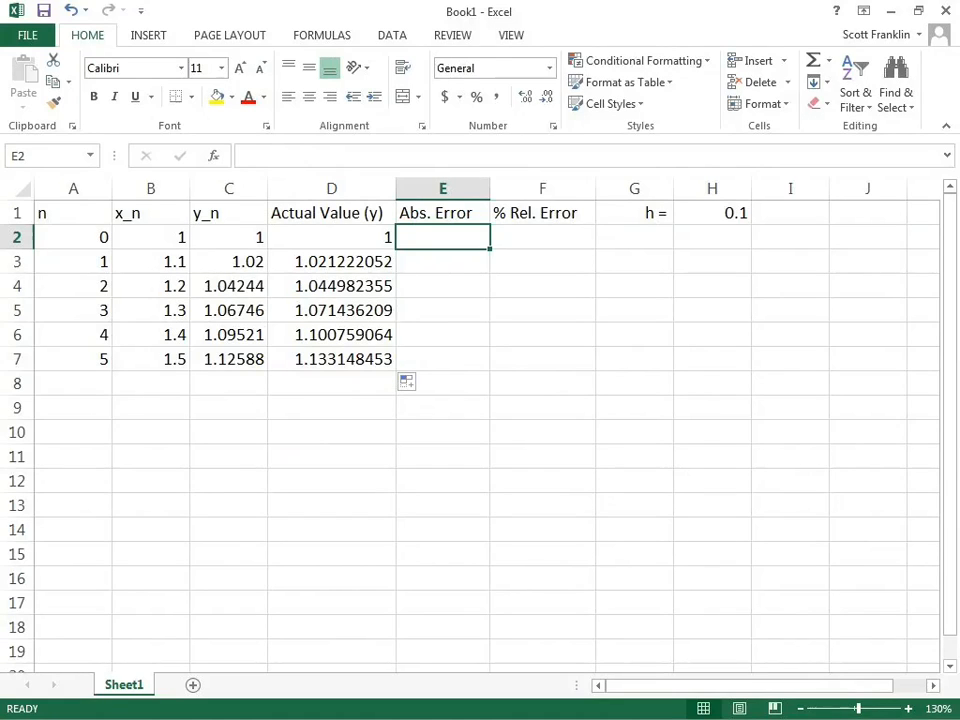
type("=abs(")
left_click(332, 238)
type("-")
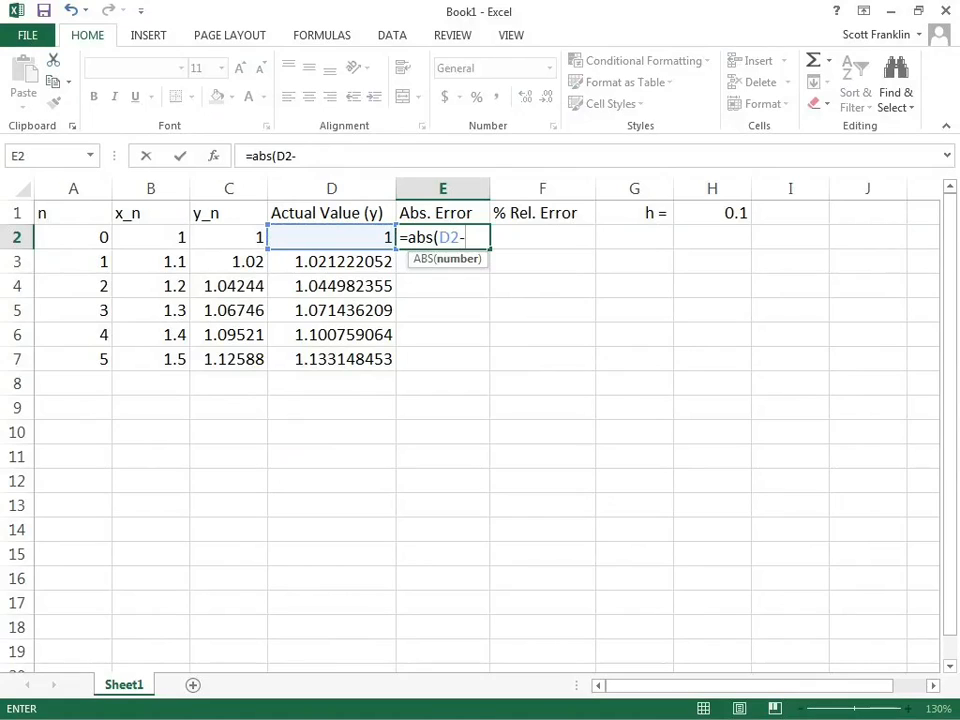
left_click(229, 238)
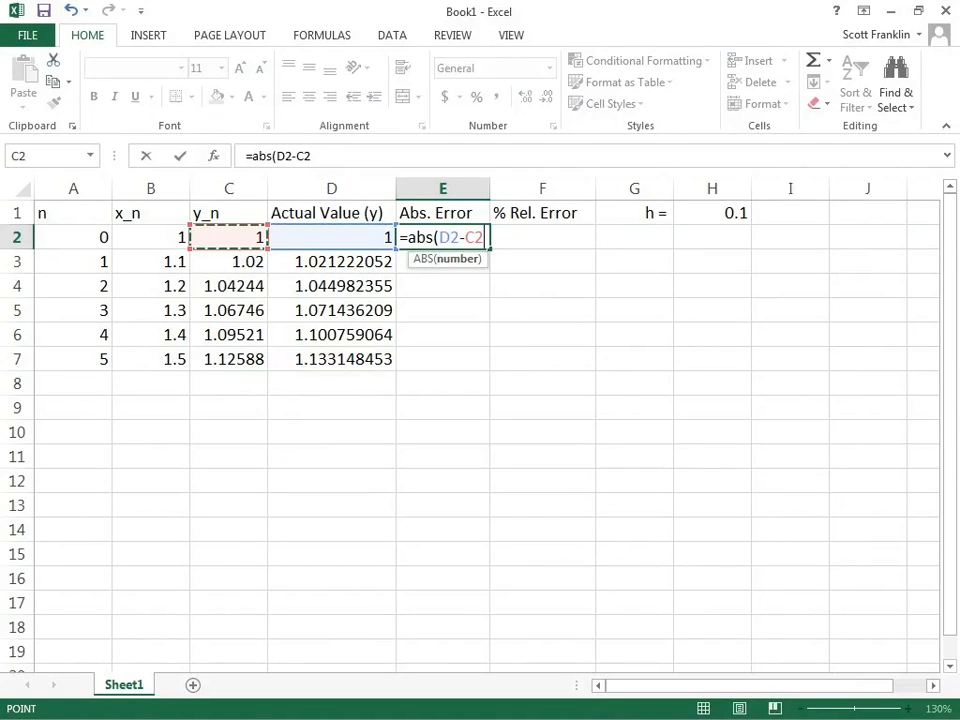
type(")")
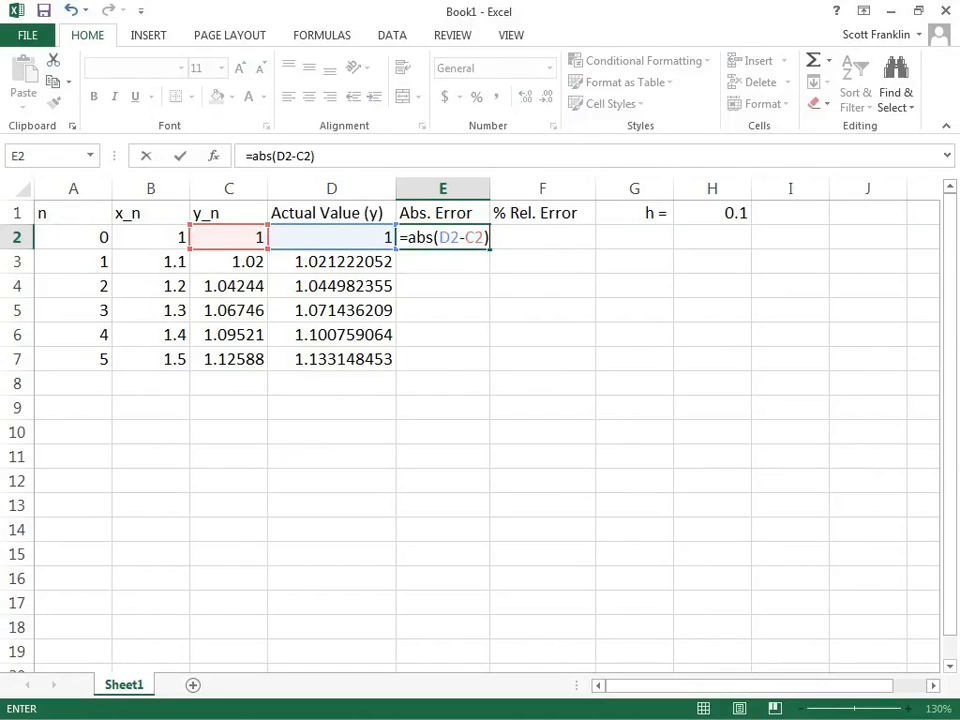
key("Return")
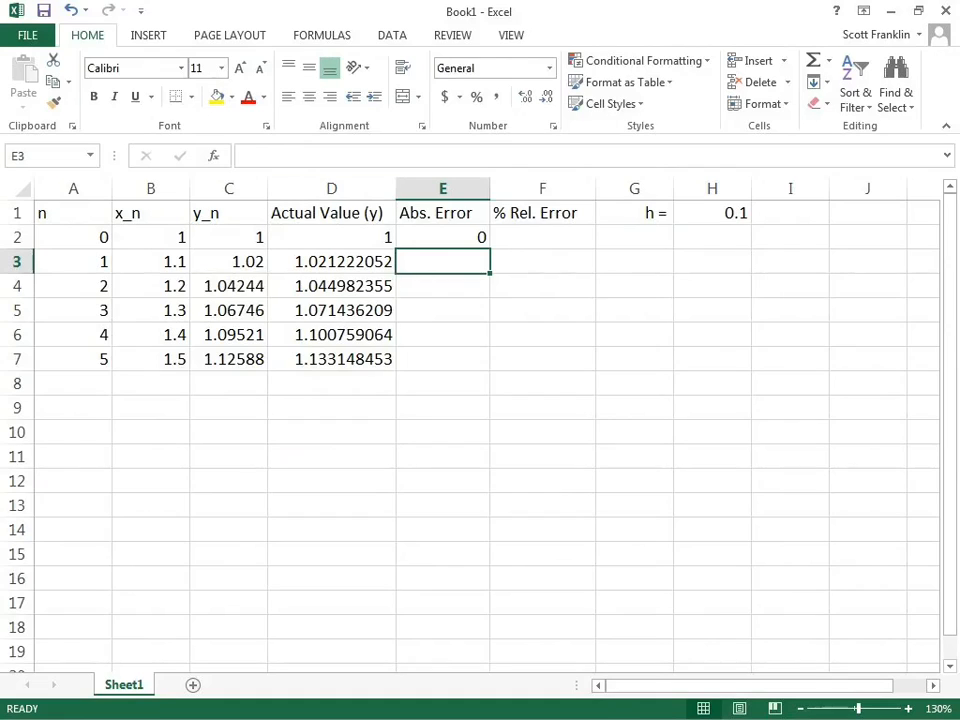
left_click(443, 237)
left_click_drag(489, 249, 470, 362)
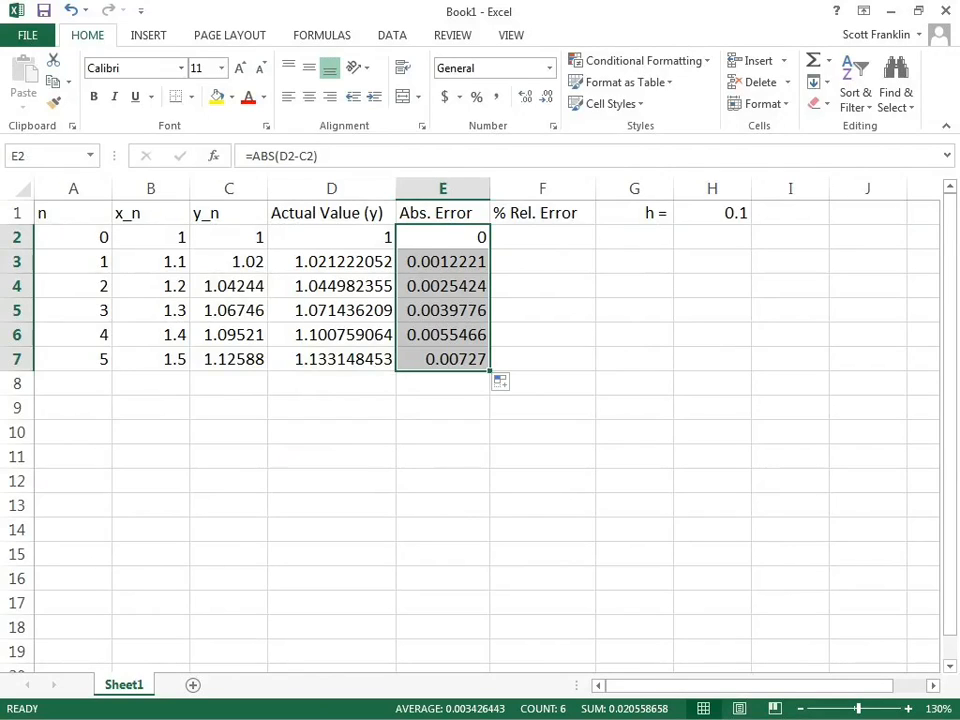
Enter the percent relative error formula =E2/ABS(D2)*100 in F2
left_click(543, 237)
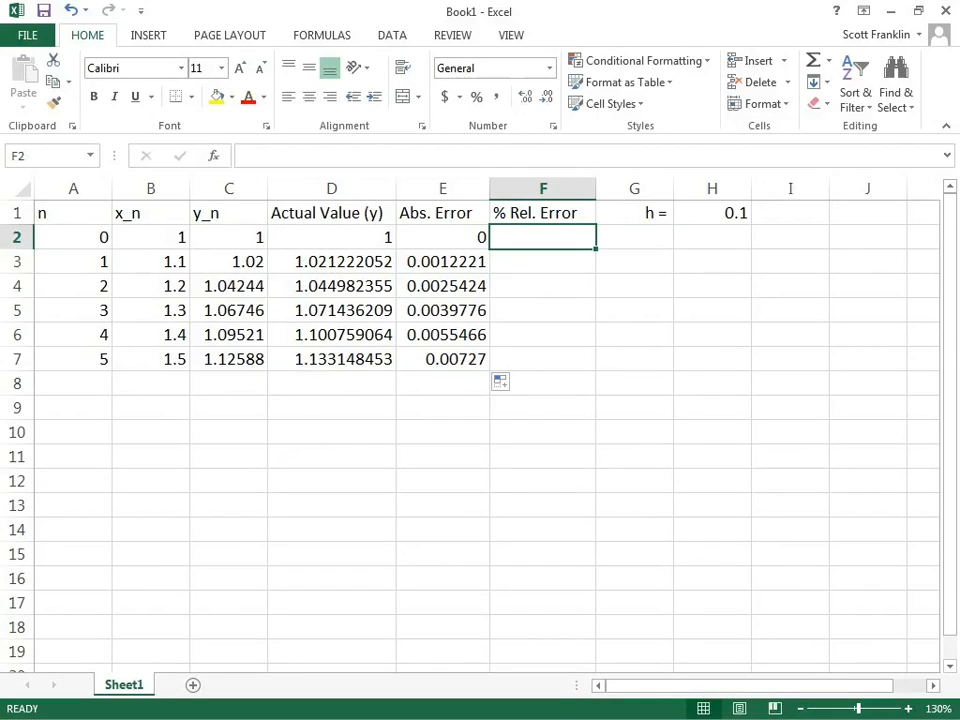
type("=")
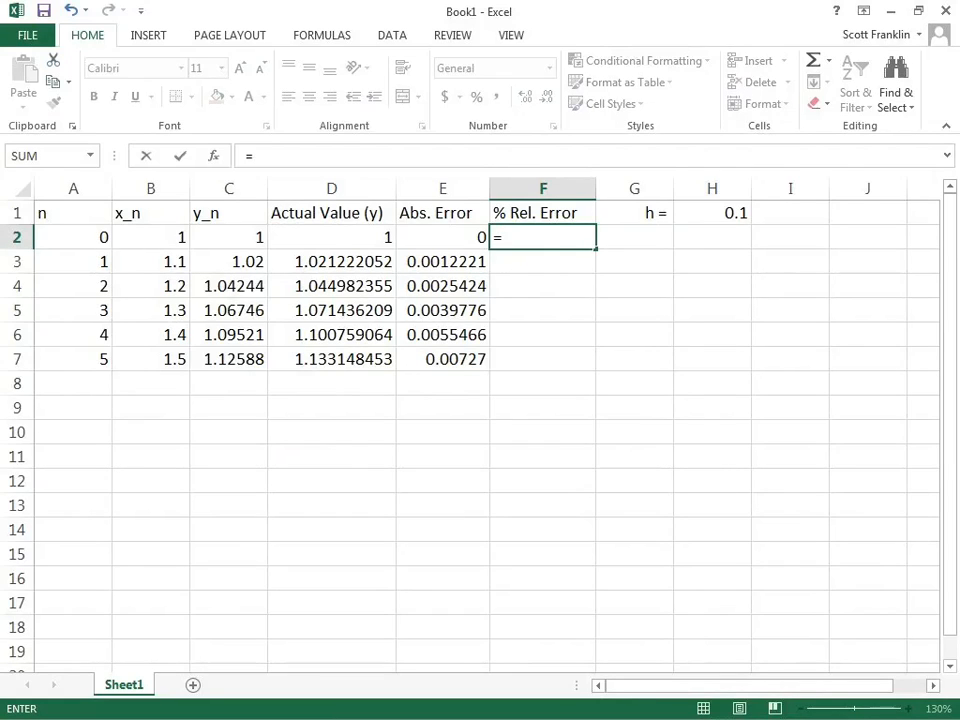
left_click(443, 237)
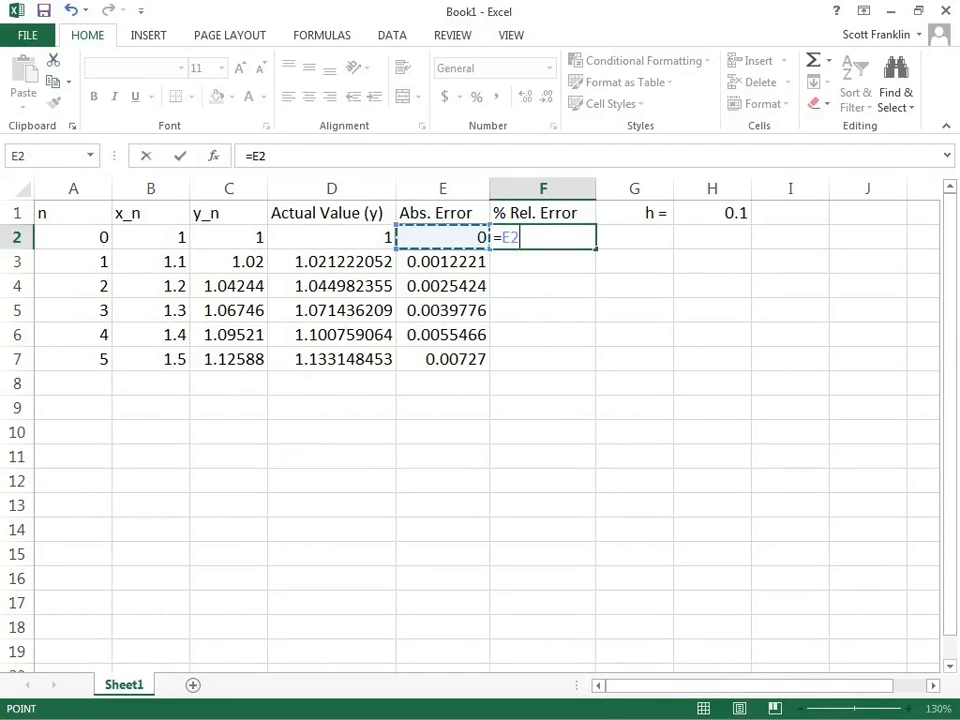
type("/")
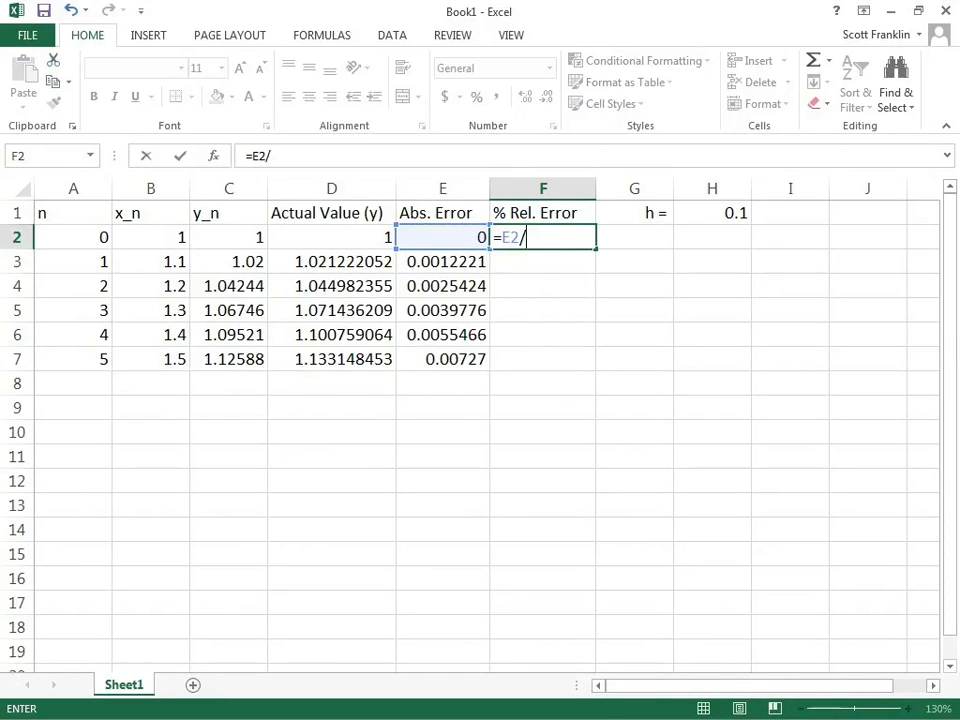
type("abs(")
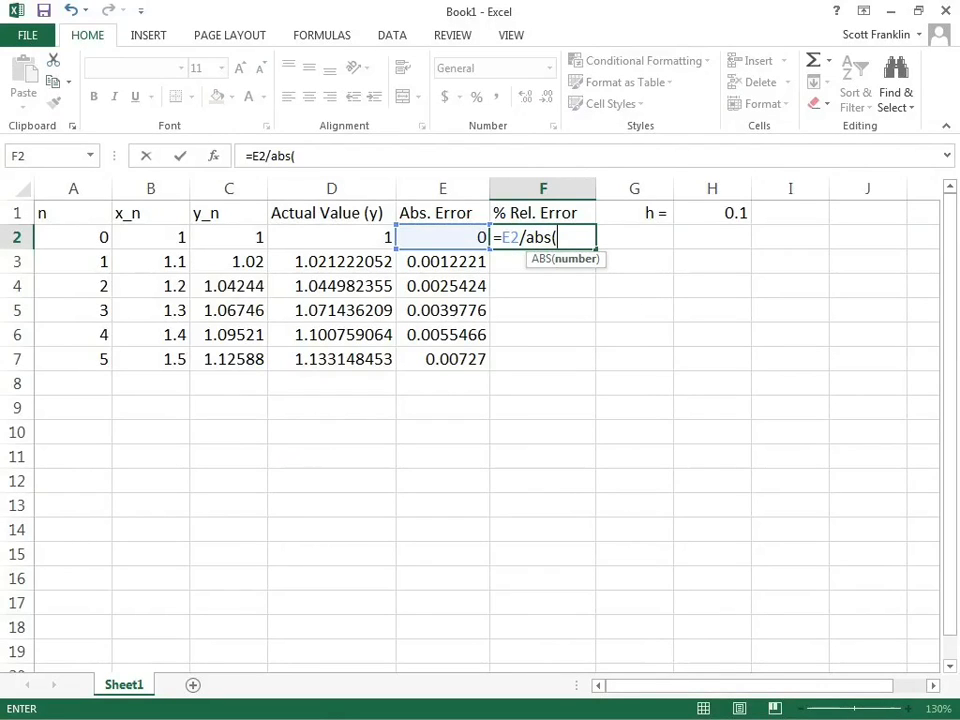
left_click(332, 237)
type(")")
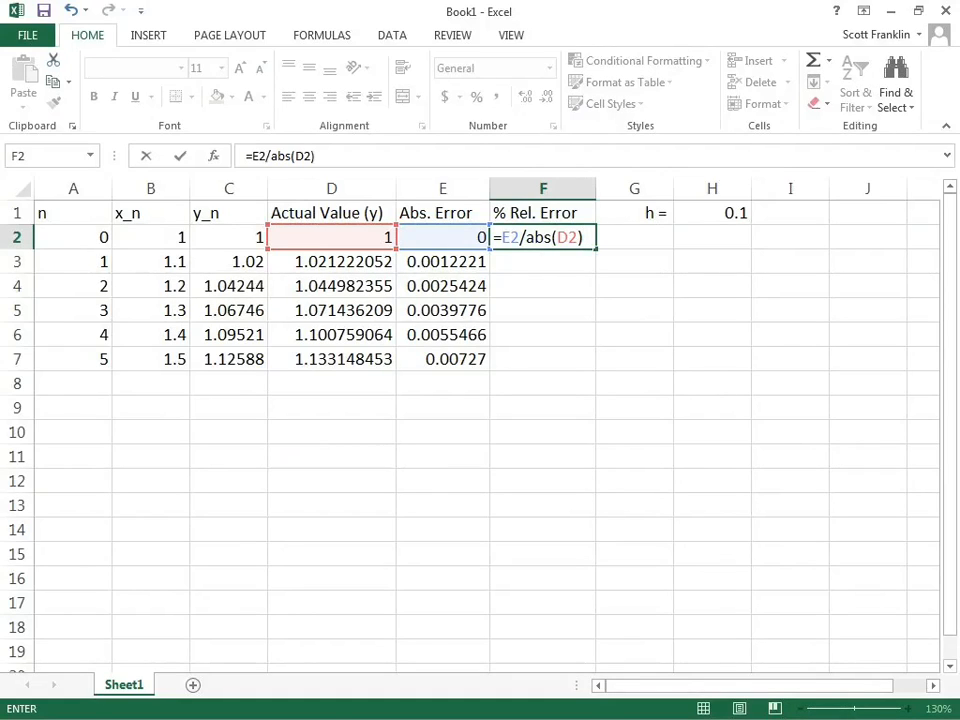
type("8")
key("BackSpace")
type("*100")
key("Return")
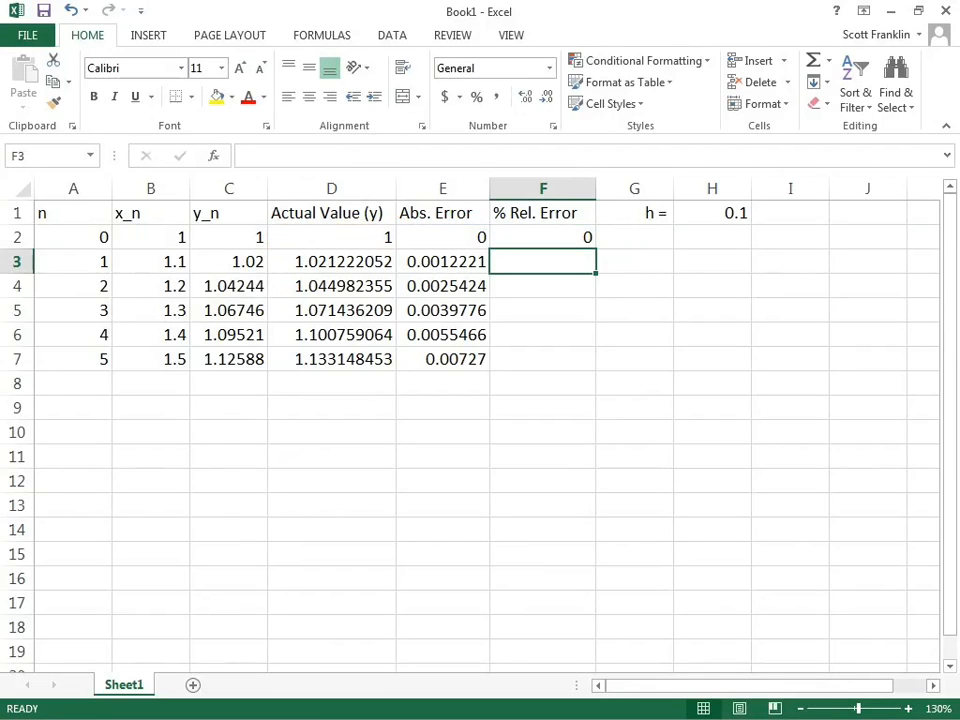
Fill the percent relative error formula from F2 down through F7
left_click(543, 238)
left_click_drag(596, 249, 580, 362)
left_click(634, 359)
left_click(543, 359)
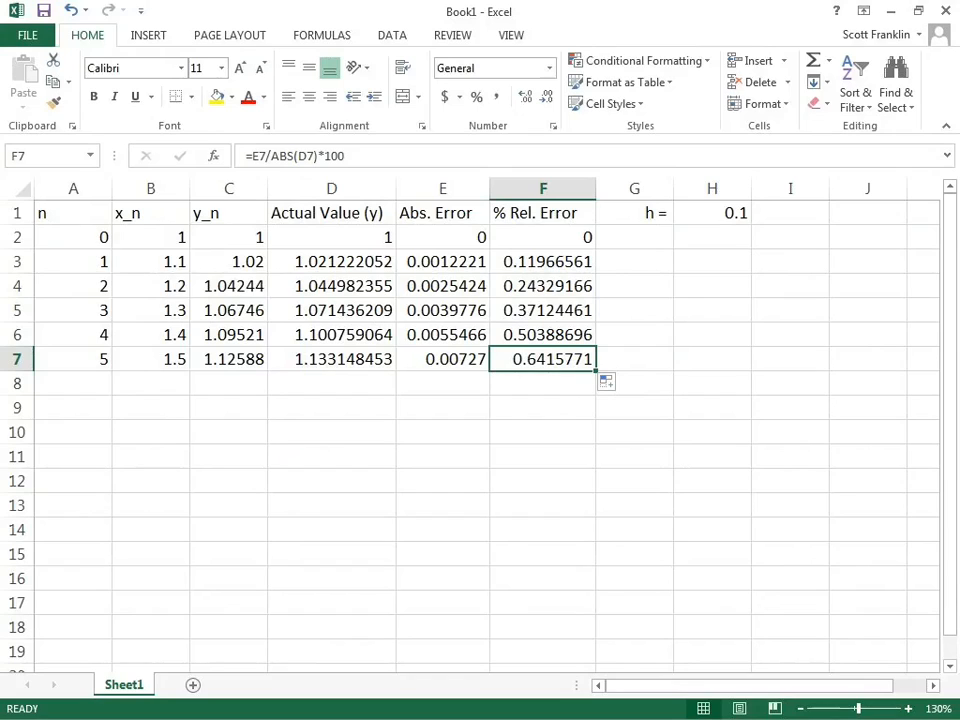
Review the final approximation in row 7, focusing on its absolute and percent relative errors
left_click_drag(72, 359, 543, 359)
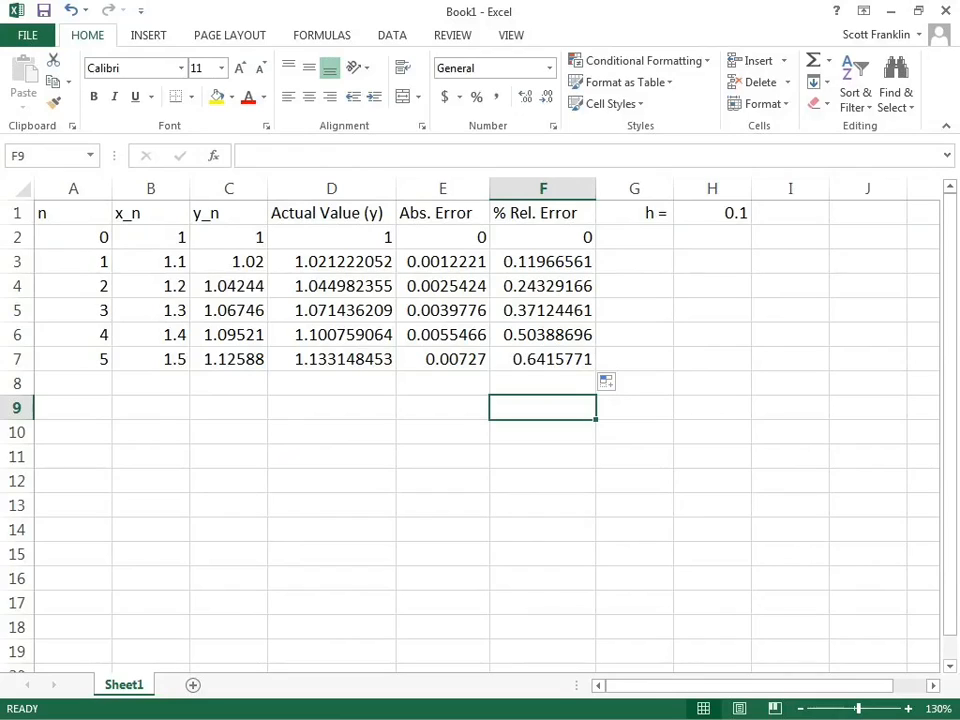
left_click_drag(443, 359, 545, 359)
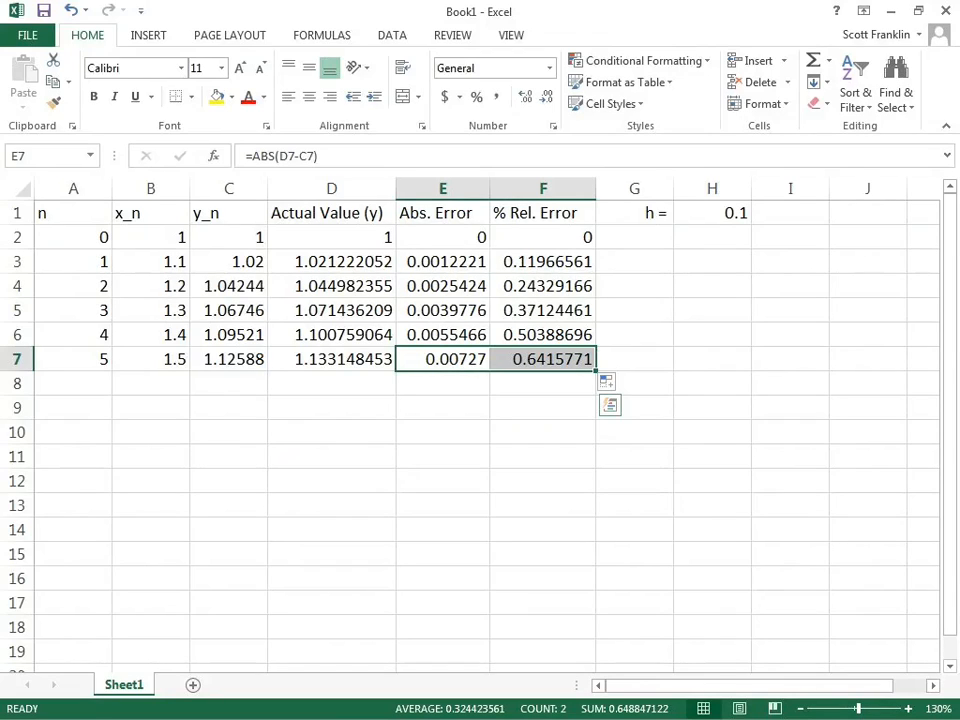
left_click(443, 383)
left_click(443, 359)
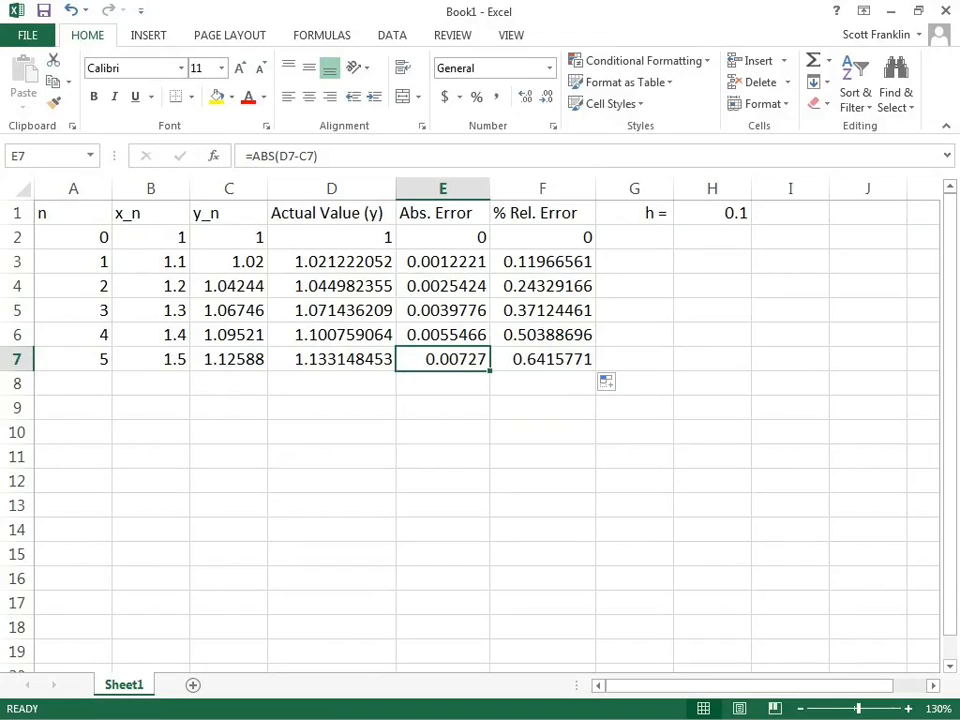
left_click(443, 383)
left_click(543, 383)
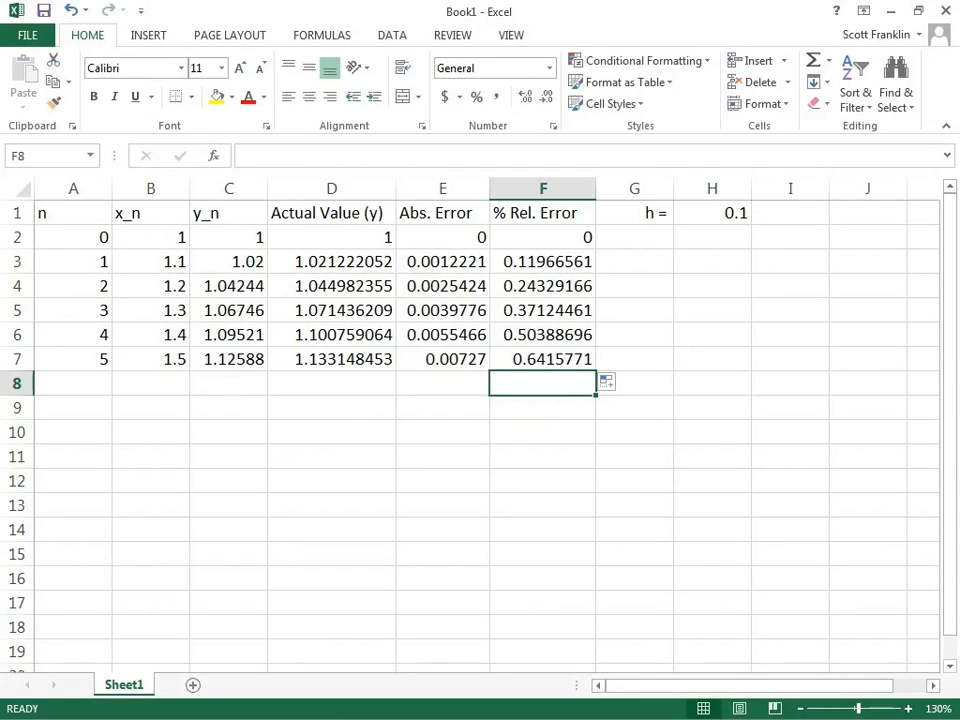
Examine the cell references used by the percent relative error formula in F2 and the y_n formula in C3
left_click(543, 237)
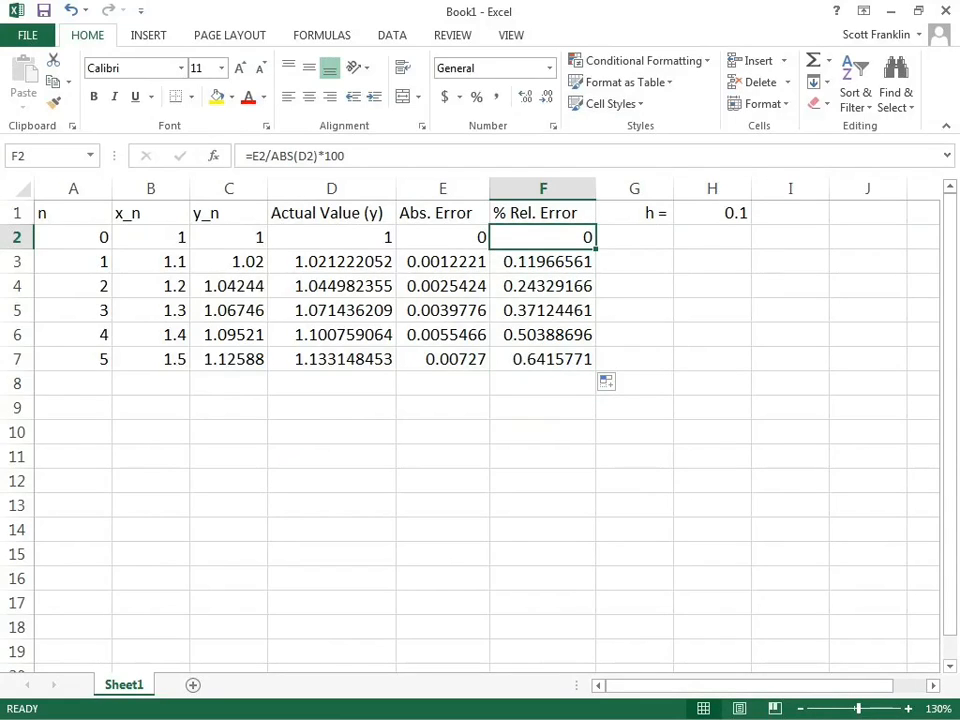
key("F2")
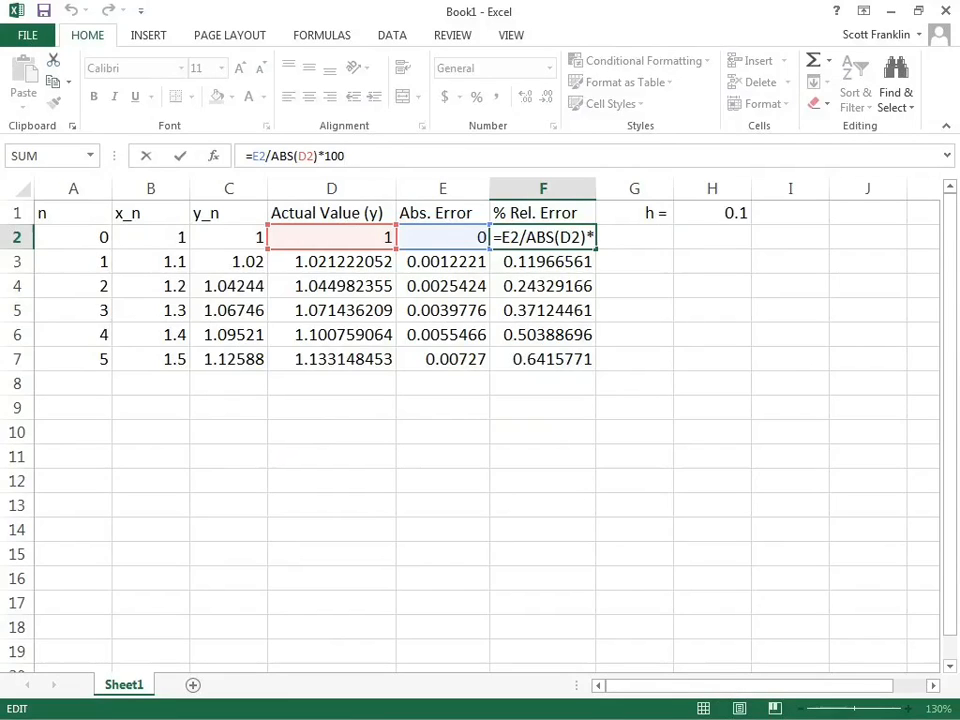
left_click(634, 310)
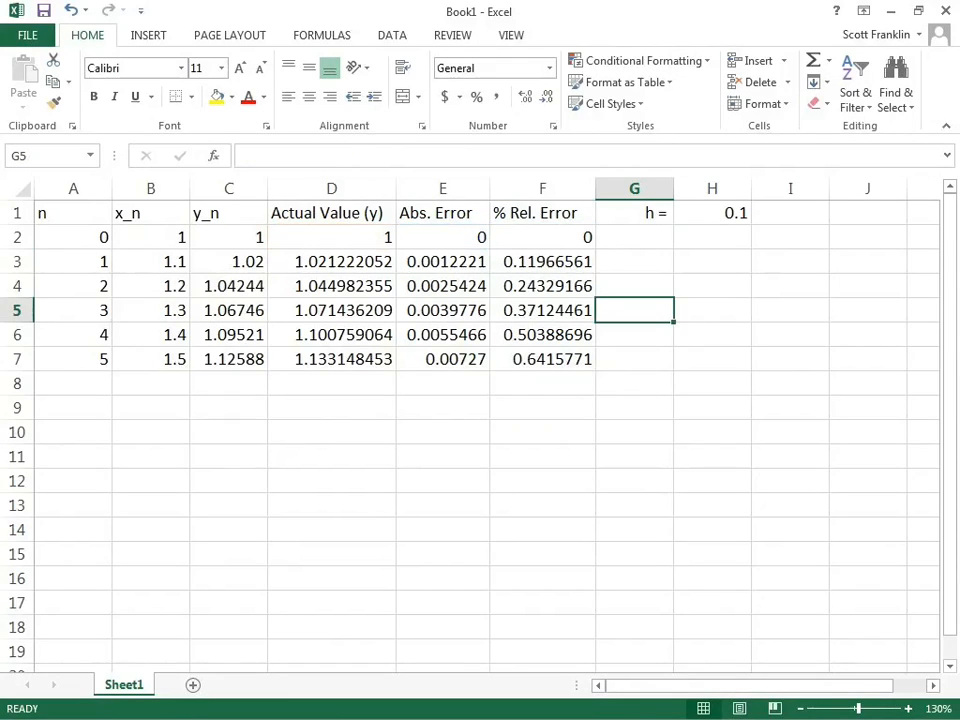
left_click(229, 238)
left_click(229, 262)
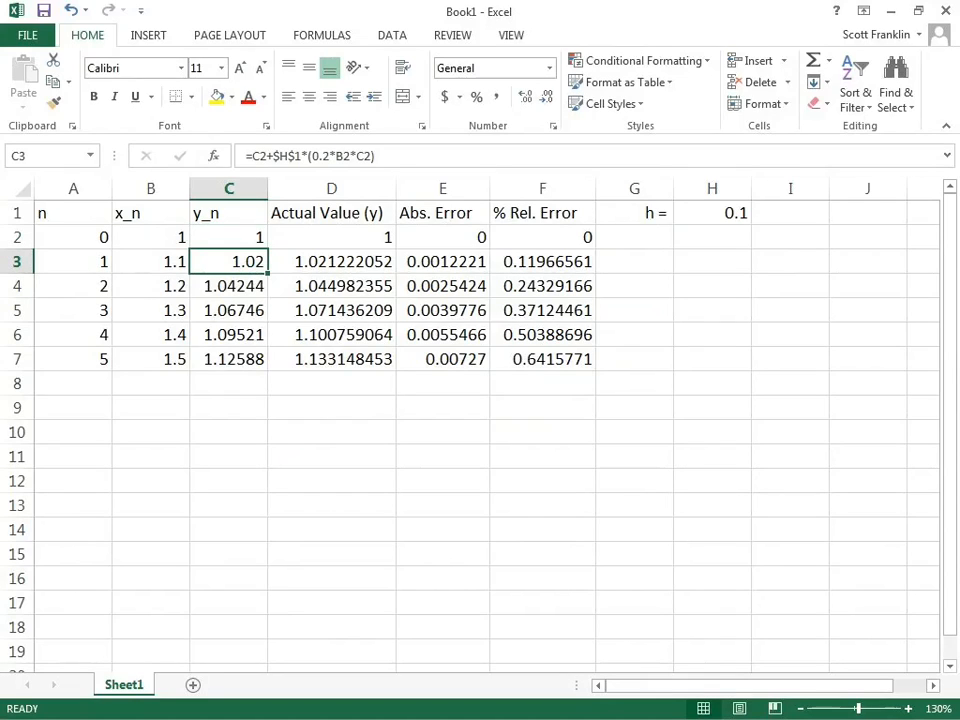
left_click(376, 156)
left_click(250, 262)
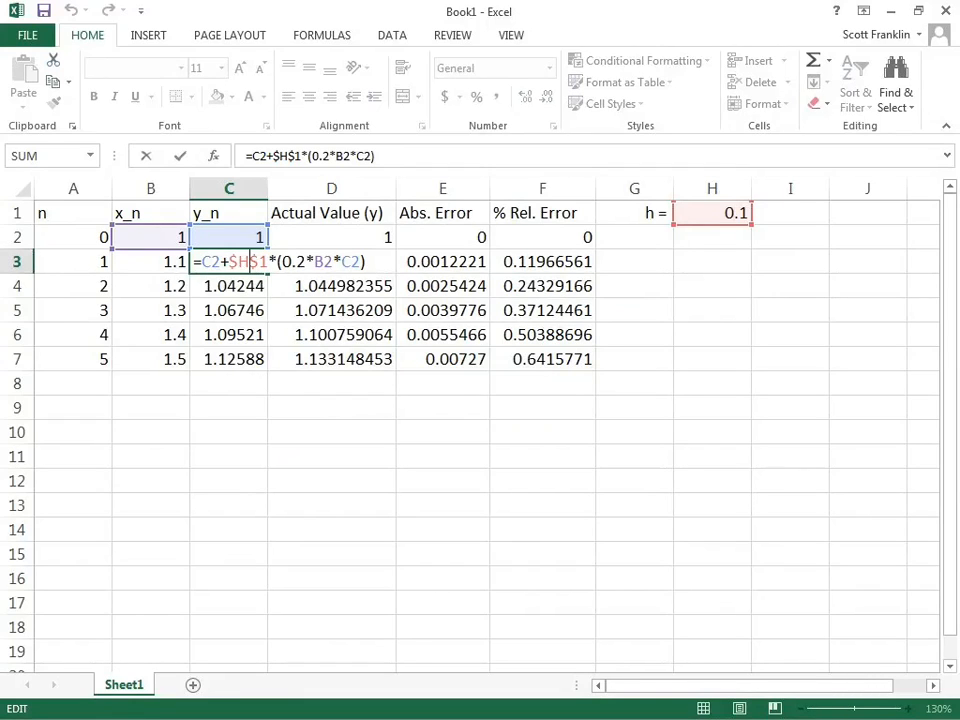
key("Return")
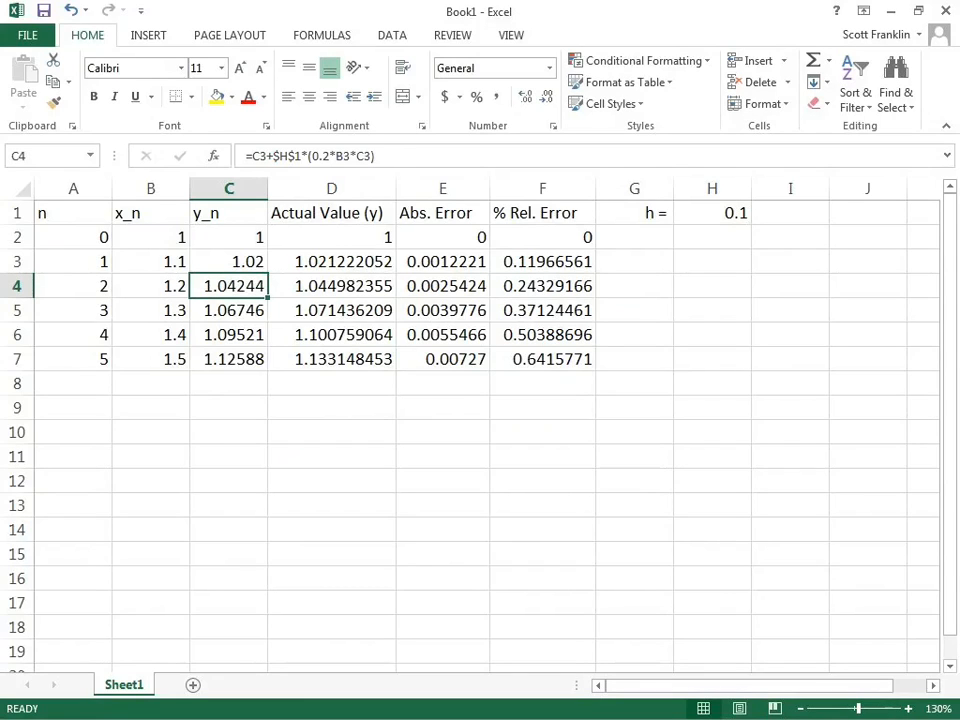
Extend the table by one iteration, filling A7:F7 down into row 8
left_click_drag(60, 359, 560, 359)
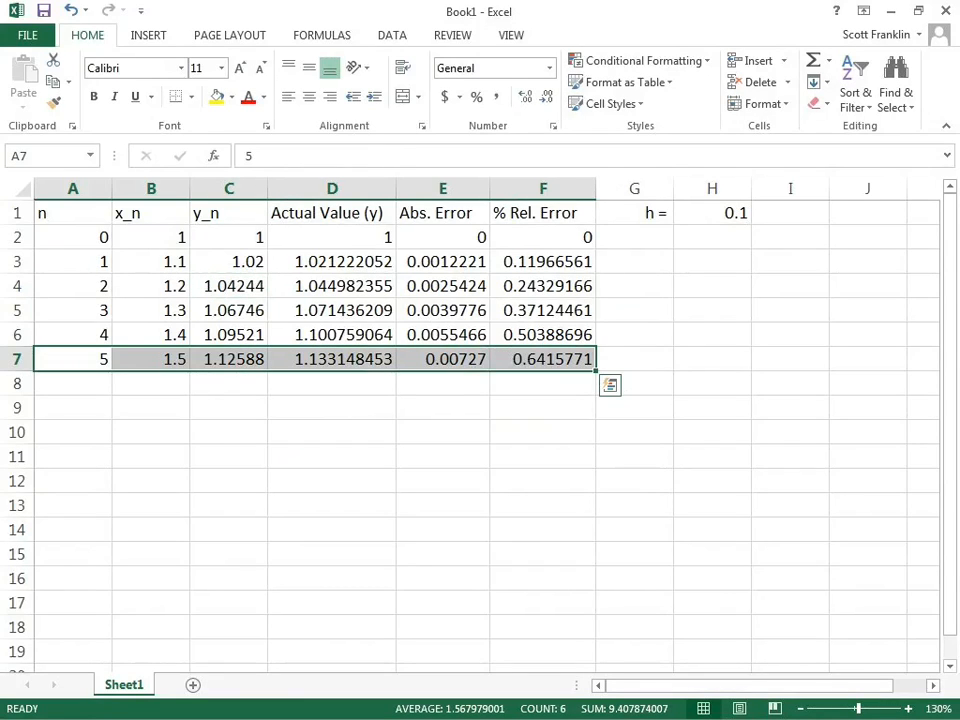
left_click(634, 359)
left_click_drag(60, 359, 600, 396)
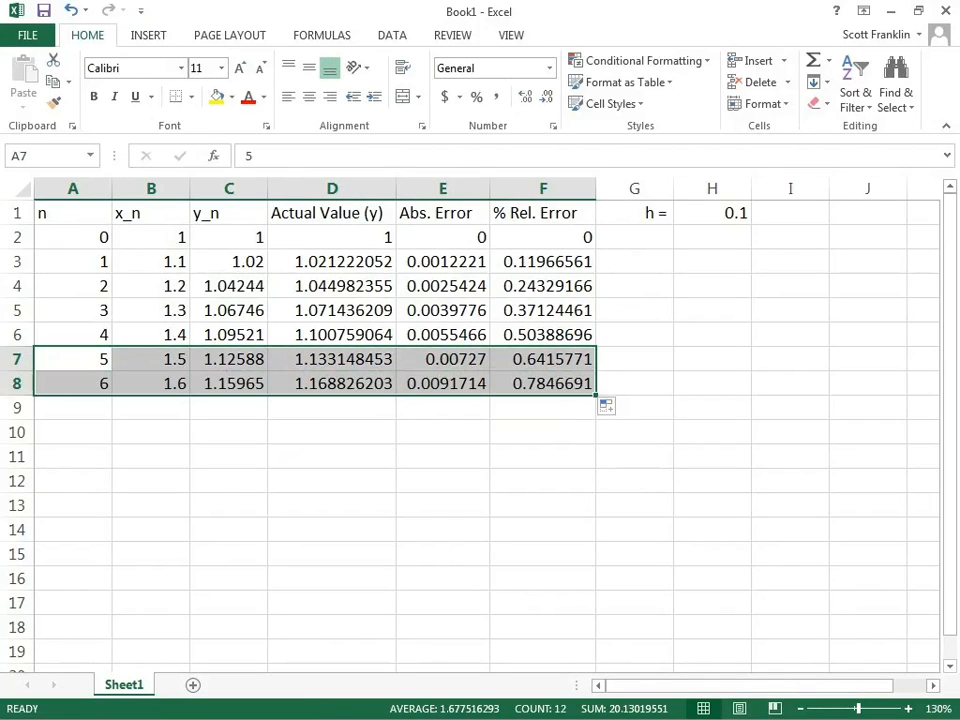
left_click(542, 431)
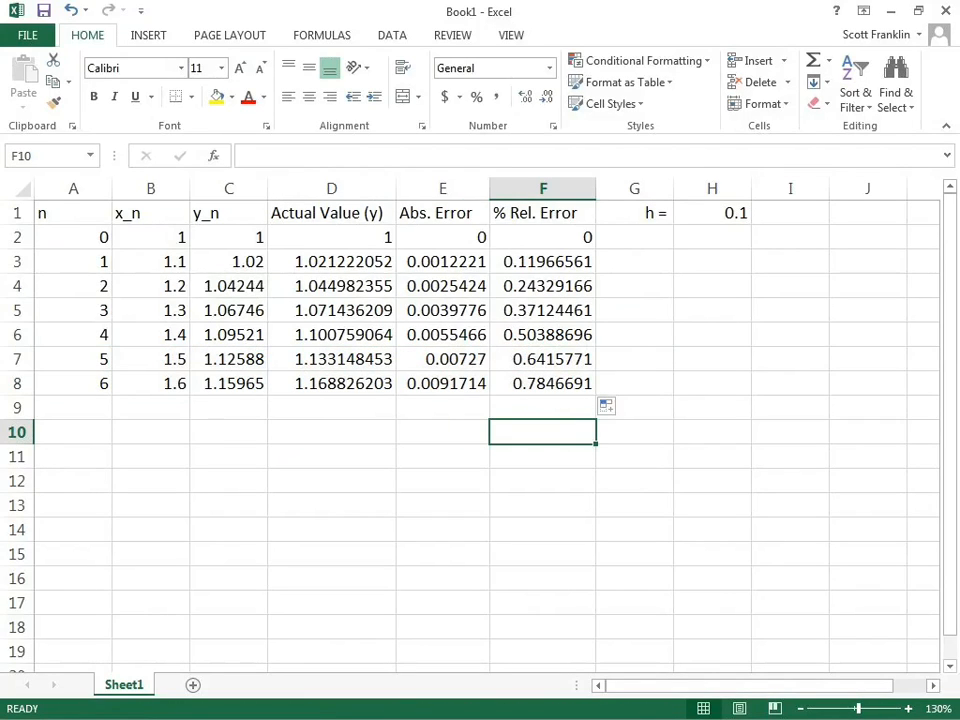
Clear the contents of the extra iteration in row 8
left_click(17, 383)
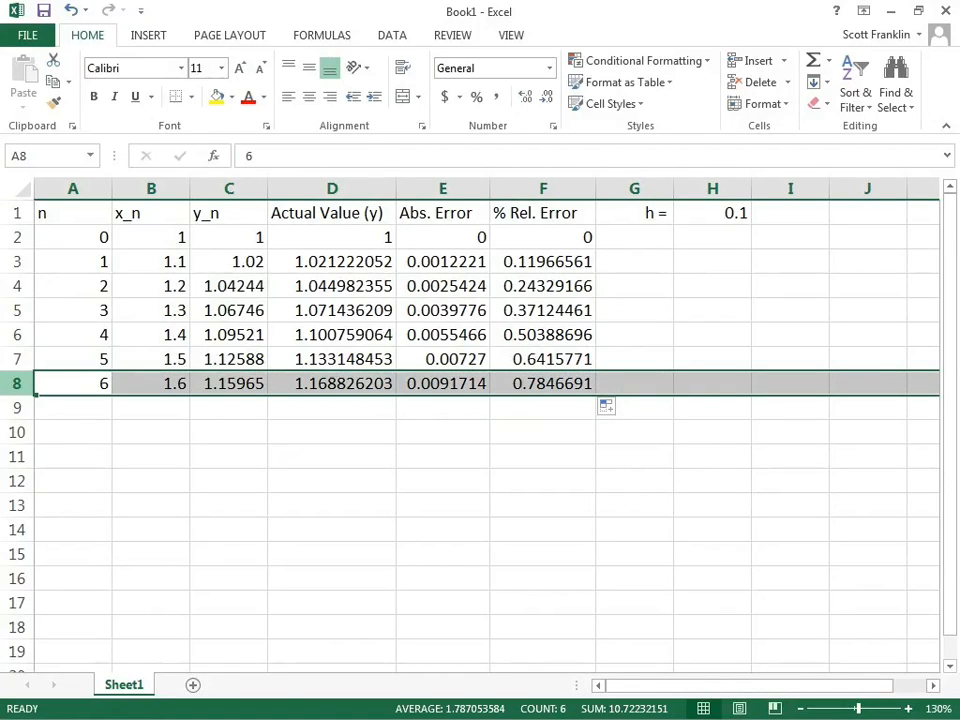
key("Delete")
left_click(332, 432)
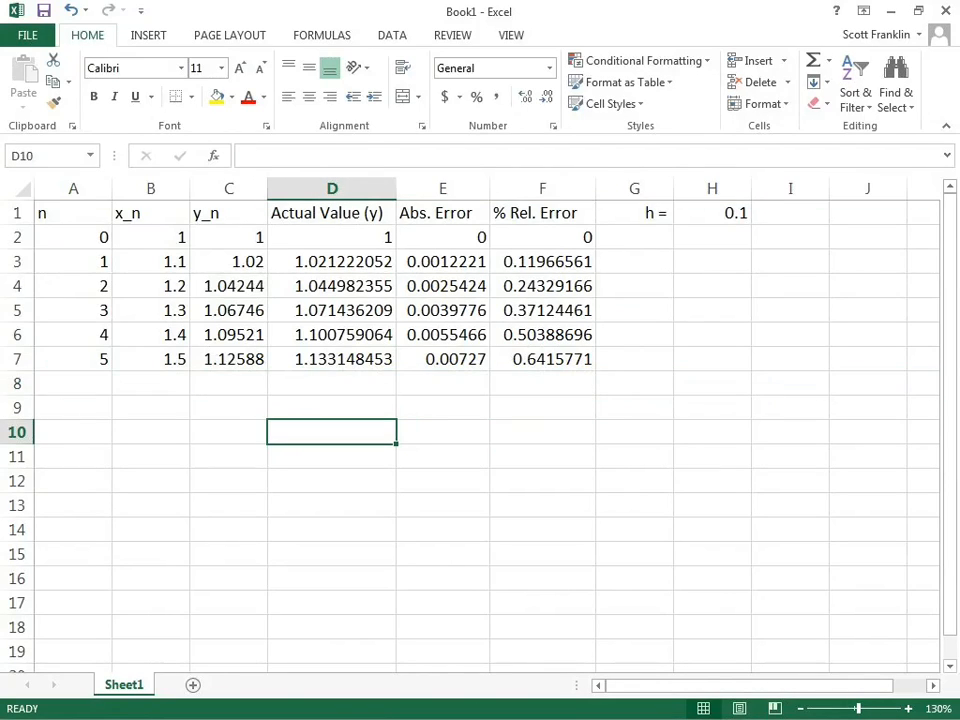
left_click(151, 359)
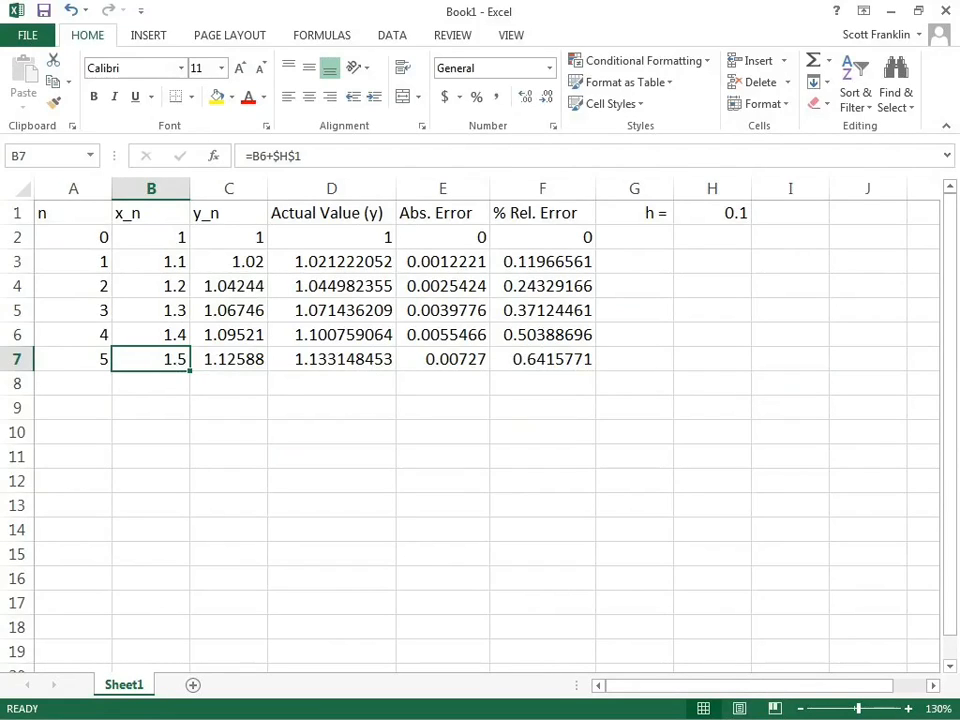
left_click(151, 408)
left_click(73, 359)
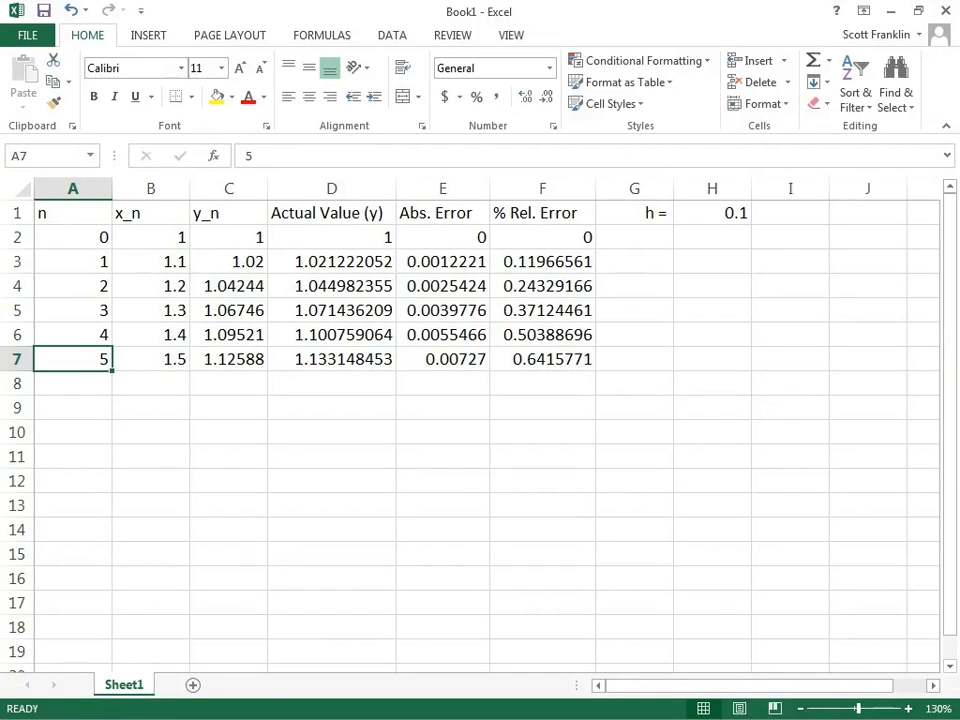
Create a copy of Sheet1 at the end of the workbook
right_click(130, 686)
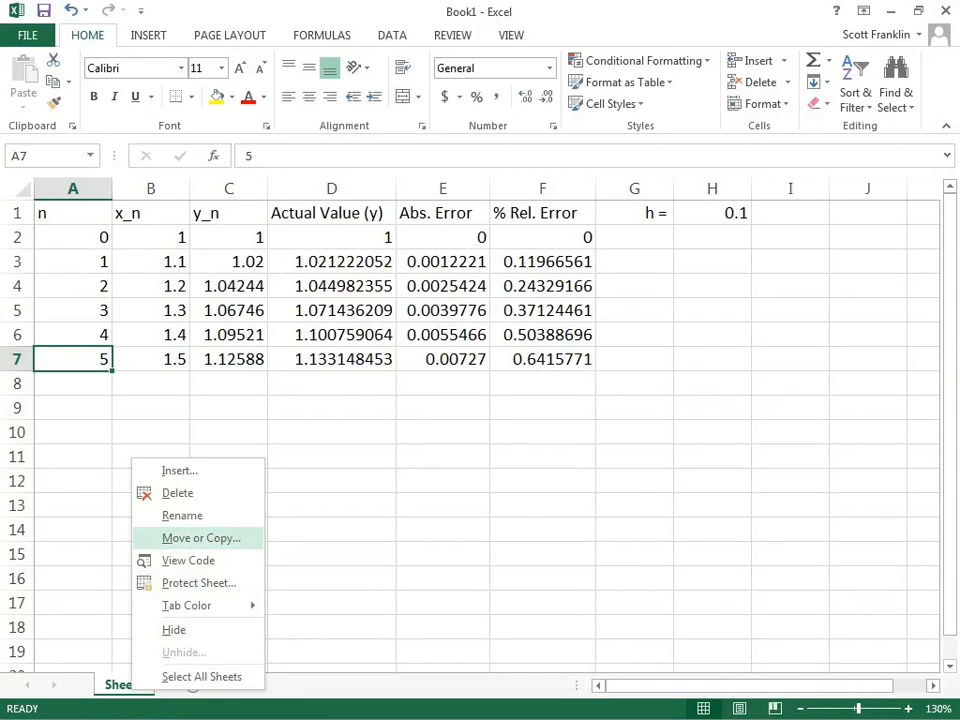
left_click(201, 538)
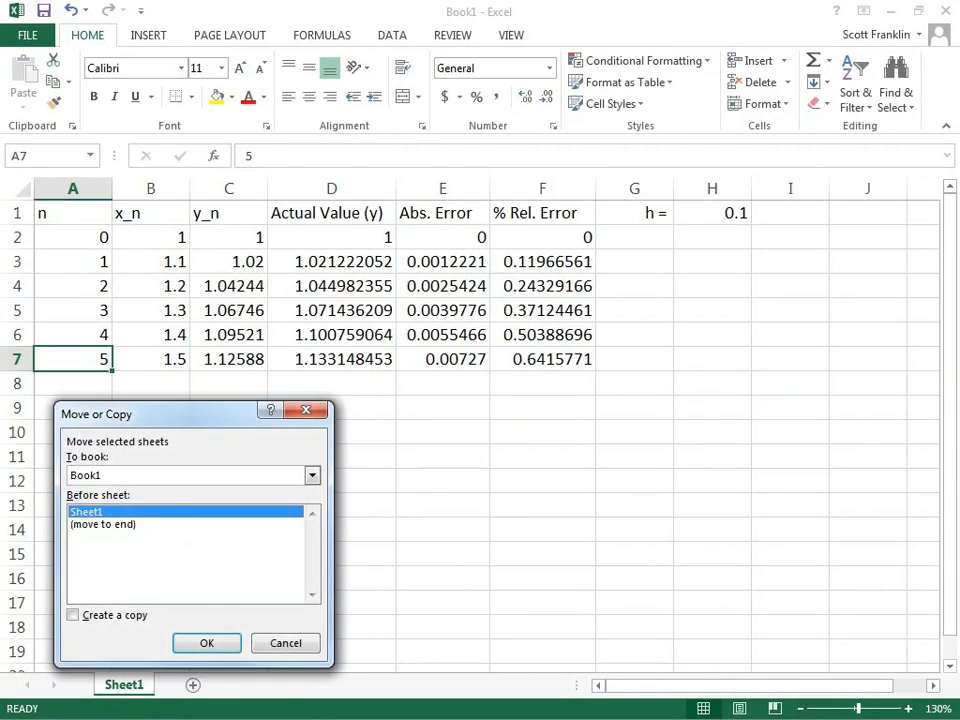
left_click(73, 615)
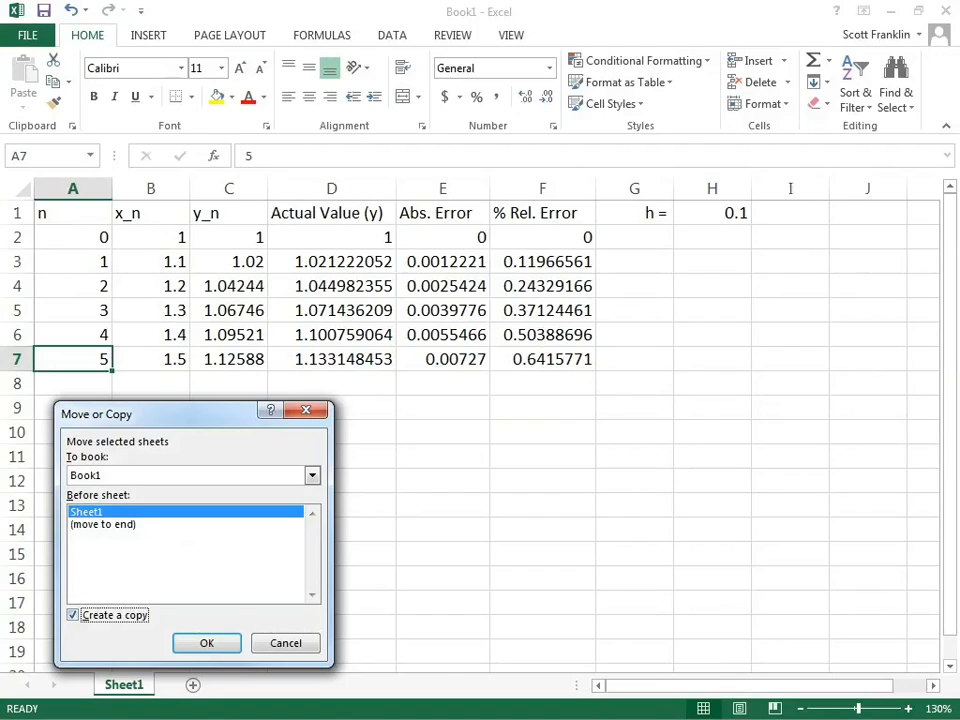
left_click(103, 524)
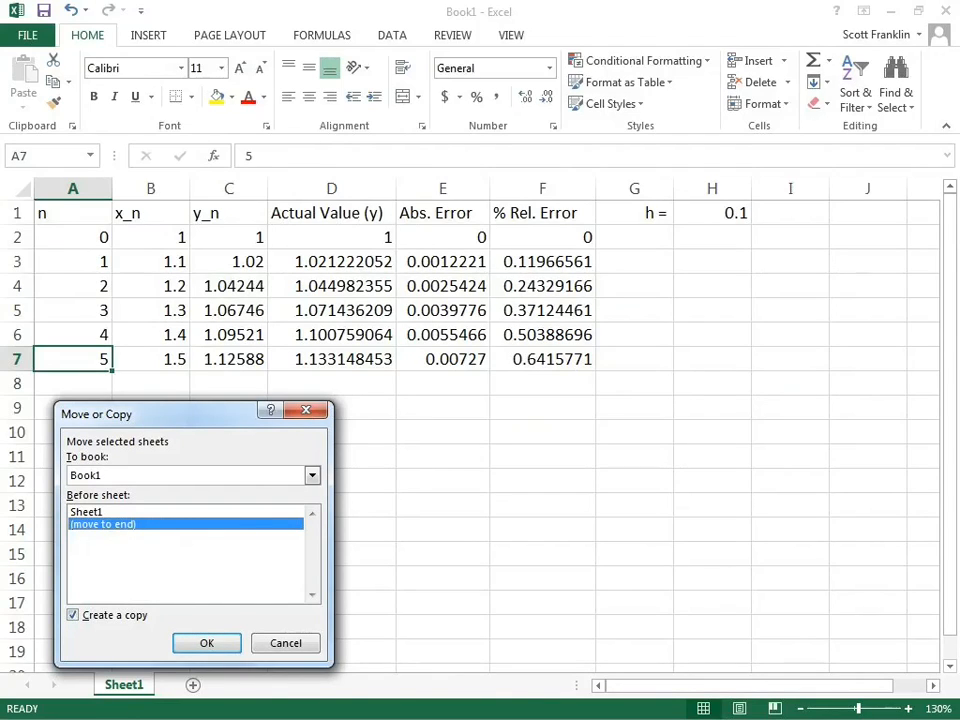
key("Return")
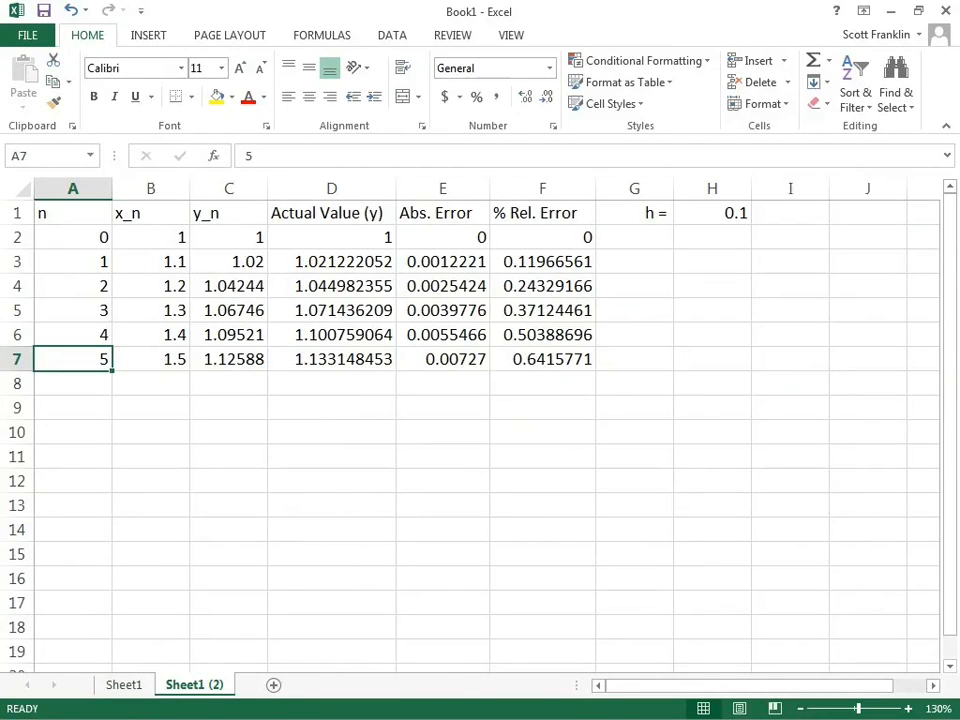
Set the step size h in H1 of the copied sheet, Sheet1 (2), to 0.05
left_click(442, 408)
left_click(712, 213)
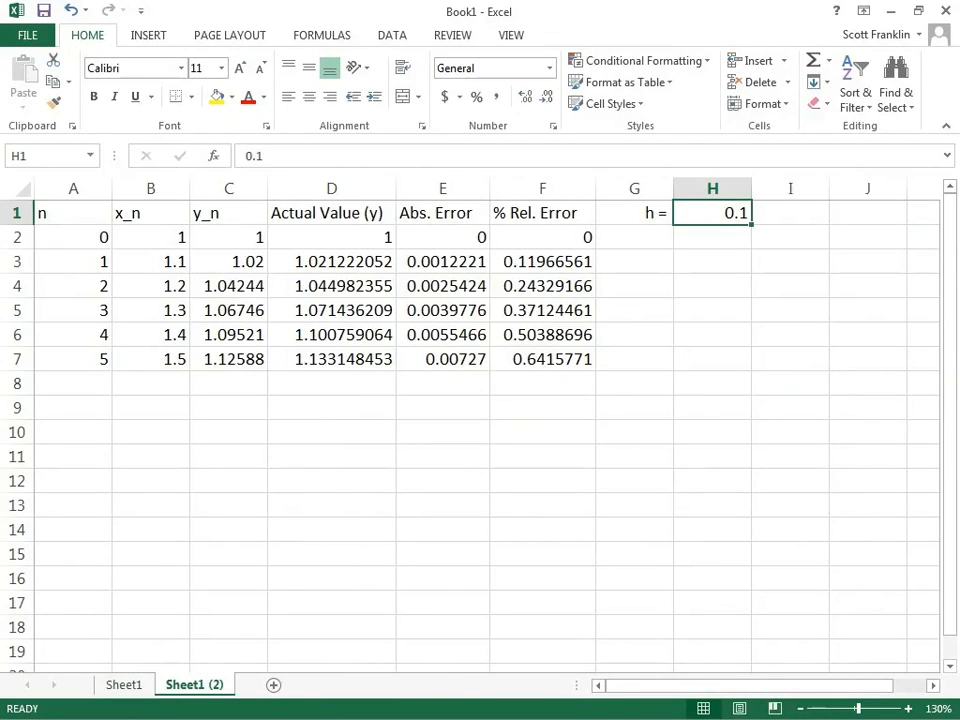
key("ctrl+Page_Up")
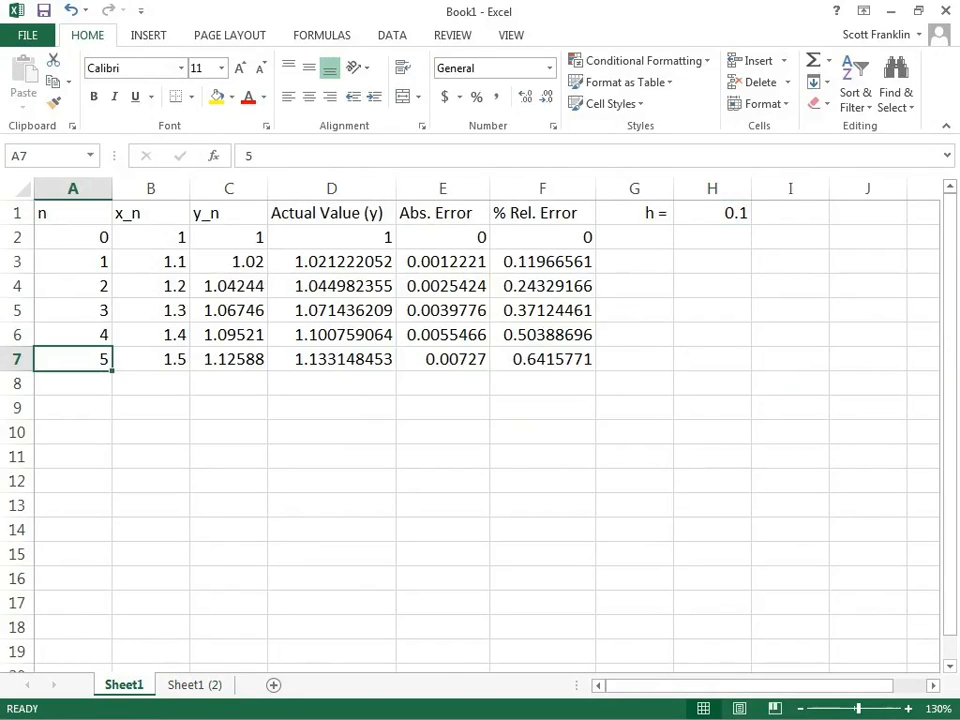
key("ctrl+Page_Down")
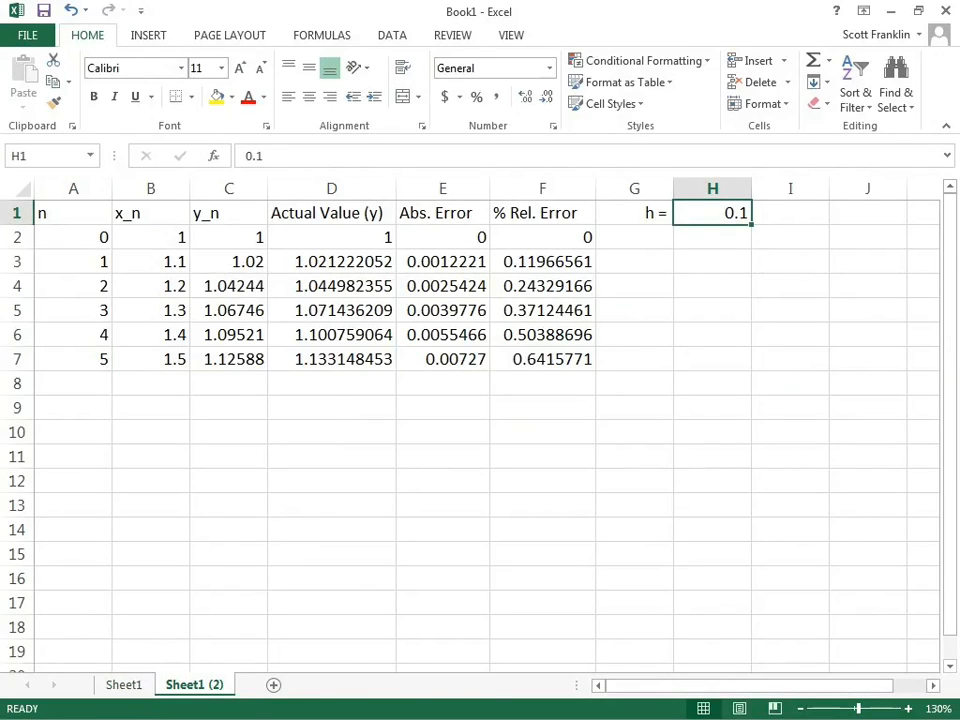
type(".05")
key("Return")
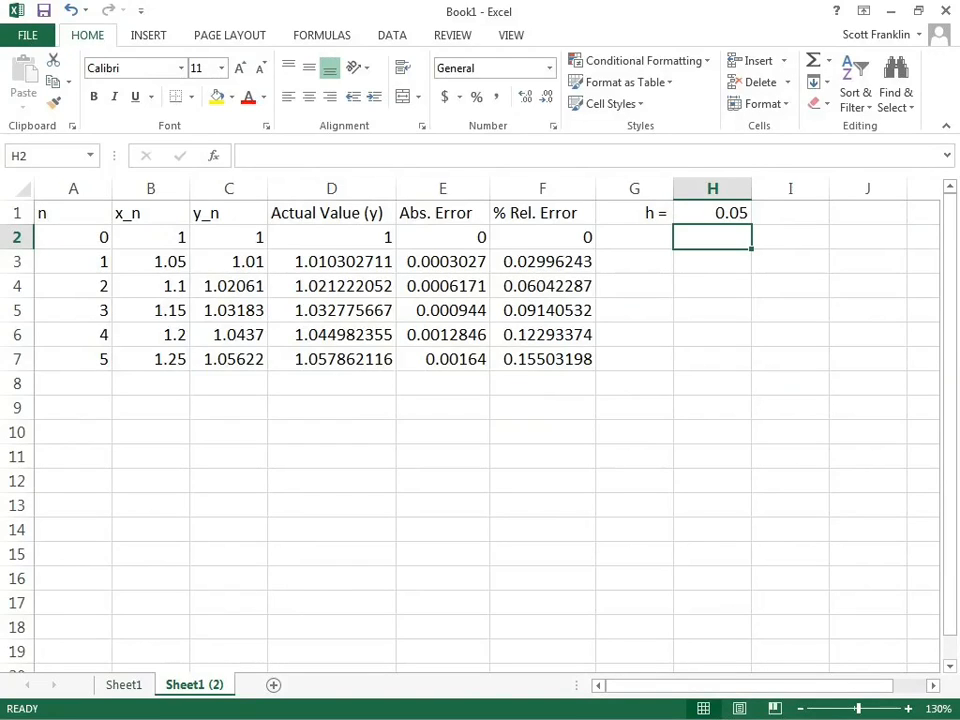
Extend the table on the copied sheet by filling A7:F7 down through row 12, ending at n = 10
left_click_drag(73, 359, 543, 359)
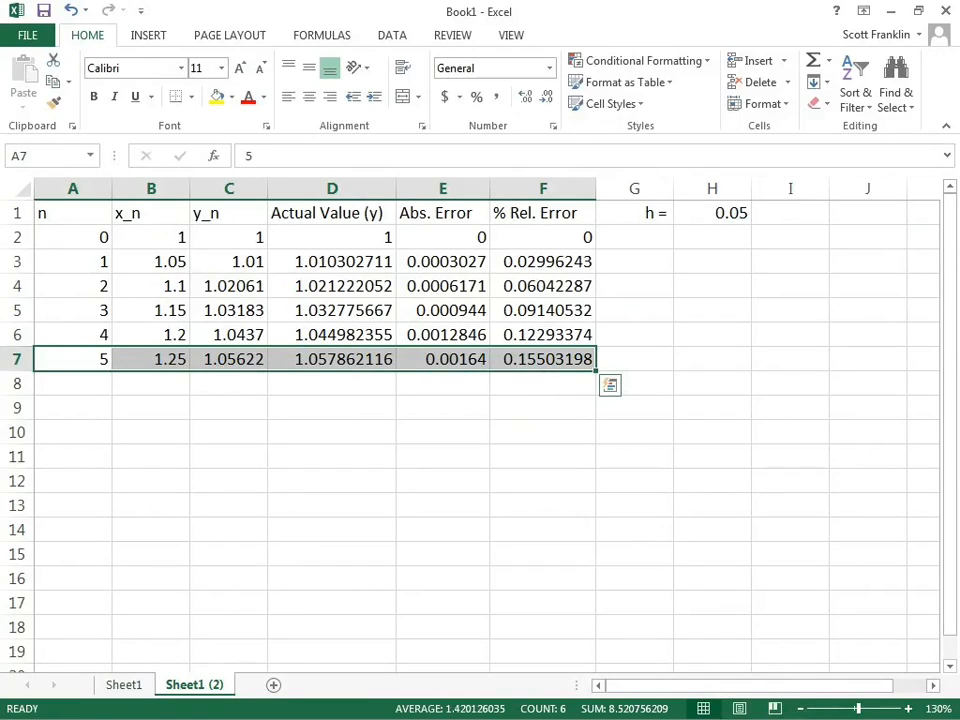
left_click(712, 286)
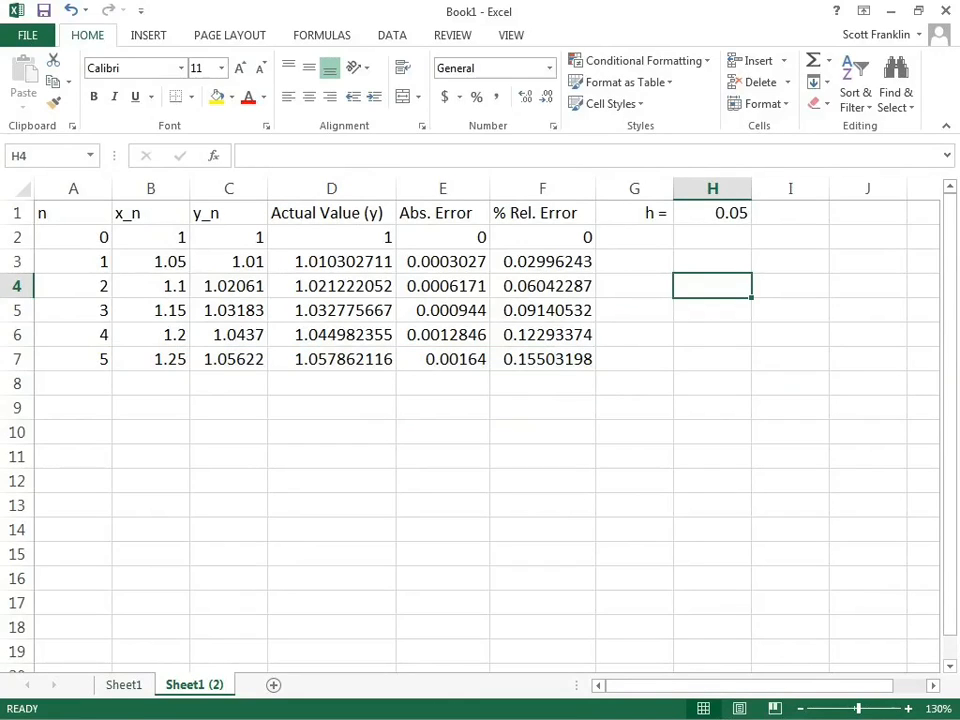
left_click_drag(73, 359, 598, 494)
left_click(443, 530)
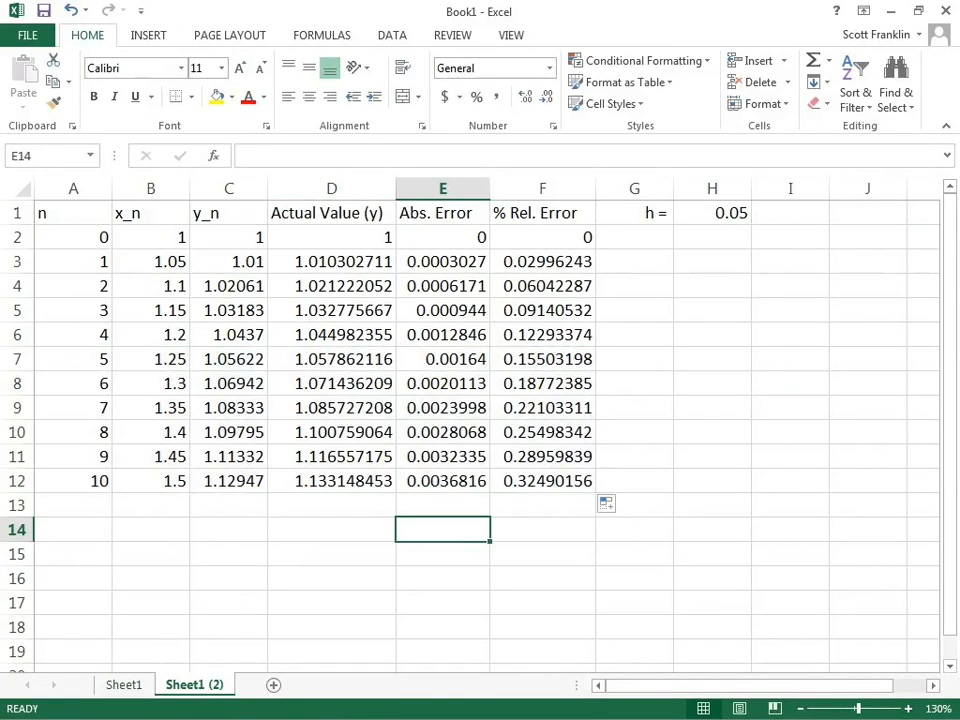
Compare the x_n = 1.5 results in row 12 of Sheet1 (2) with row 7 of Sheet1, focusing on the absolute and percent relative errors
left_click(151, 481)
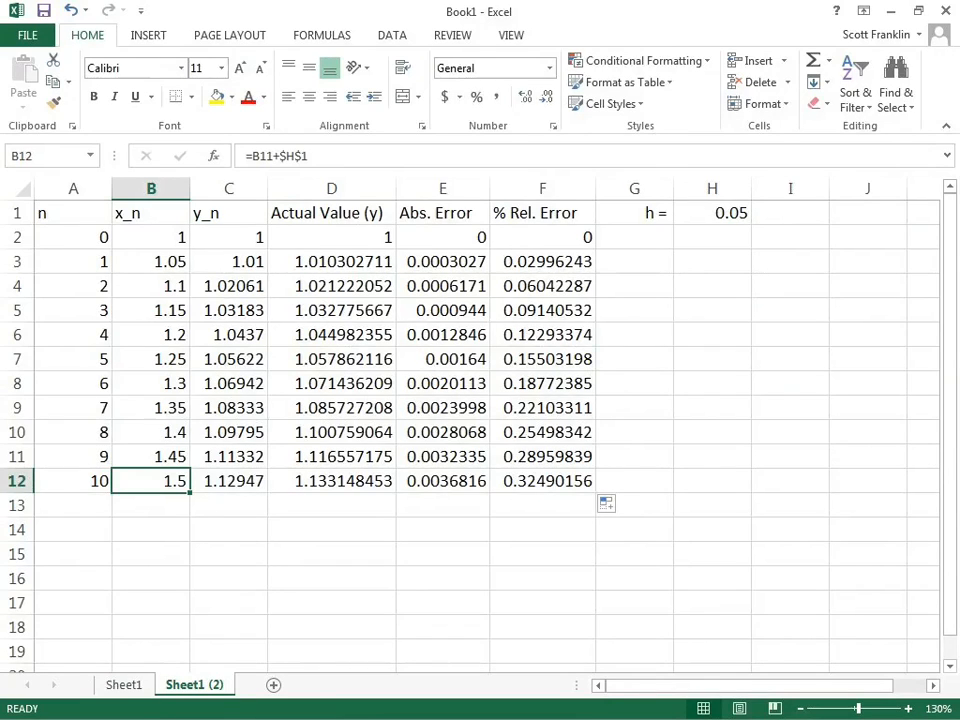
key("ctrl+Page_Up")
key("ctrl+Page_Down")
key("ctrl+Page_Up")
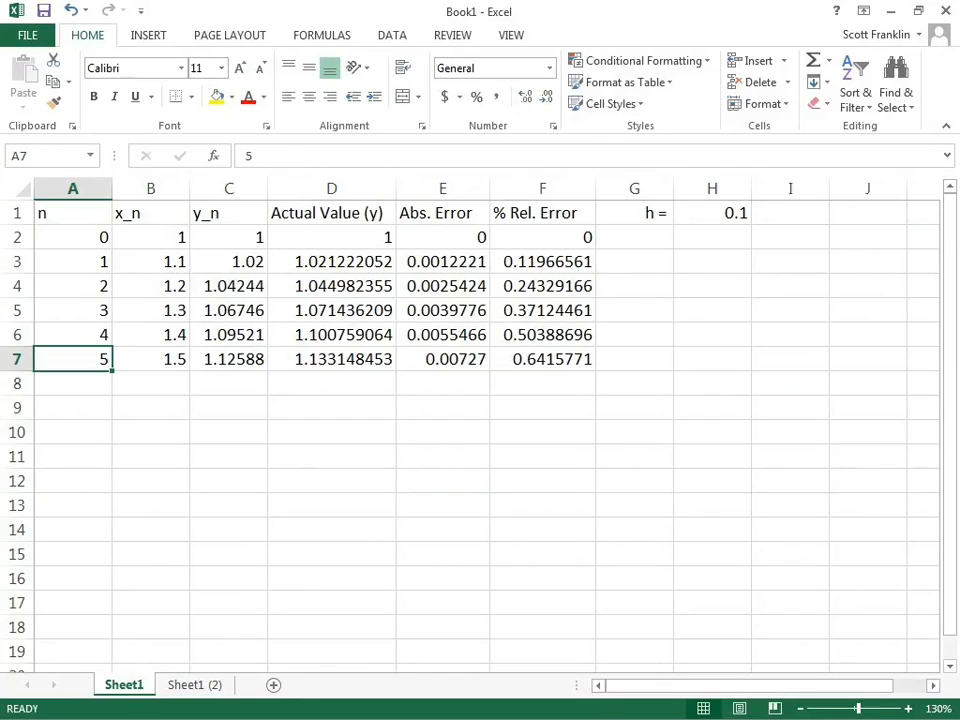
left_click(443, 359)
left_click(543, 359)
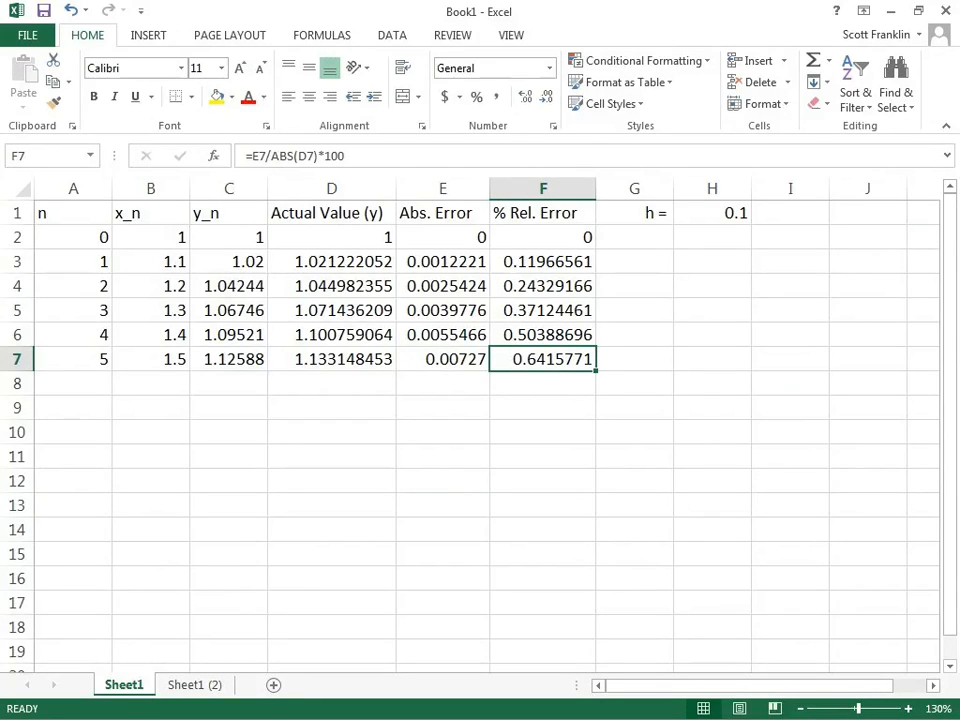
left_click(151, 359)
left_click(543, 359)
key("ctrl+Page_Down")
Refill A7:F7 down through row 12 on Sheet1 (2) with the 0.05 step size
left_click(712, 213)
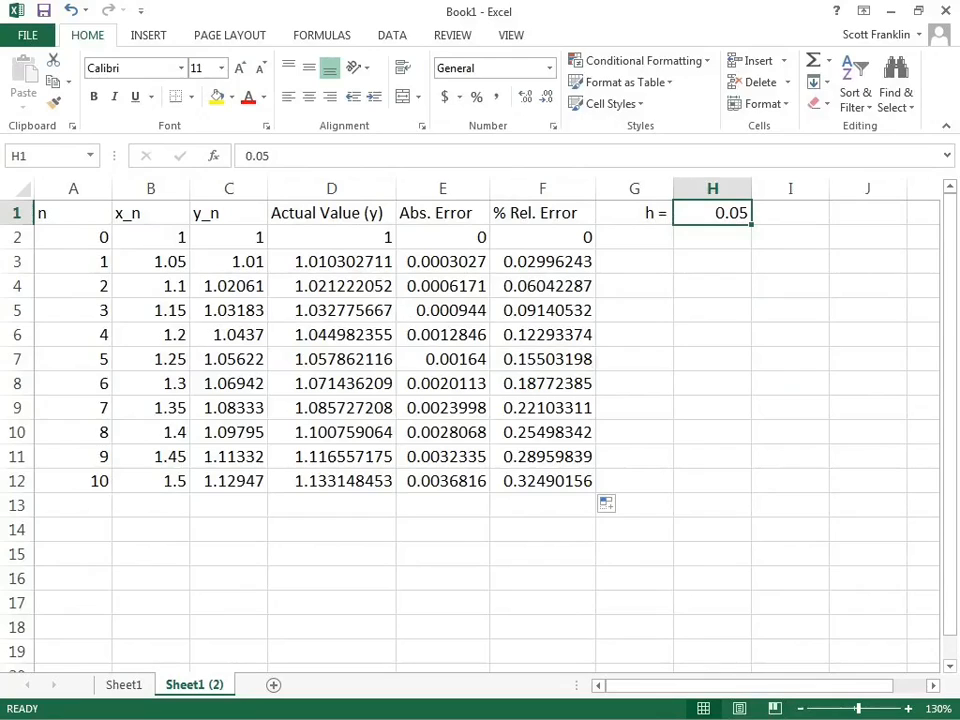
left_click_drag(73, 359, 543, 359)
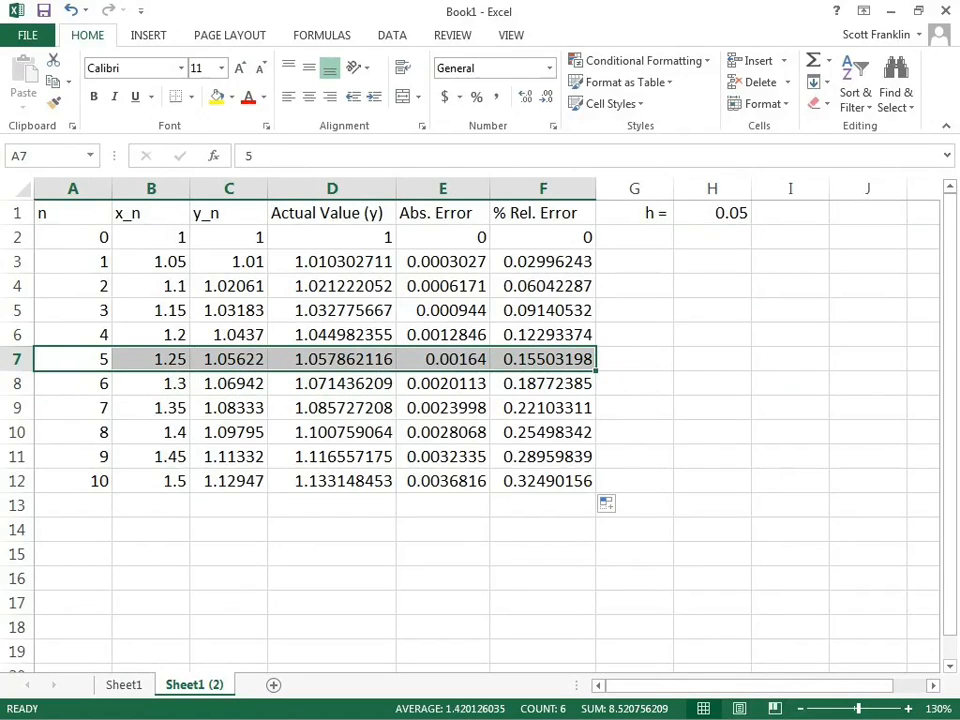
left_click_drag(596, 371, 596, 487)
Examine each value and formula in row 12 of Sheet1 (2), and compare its percent relative error with F7 on Sheet1
left_click(570, 482)
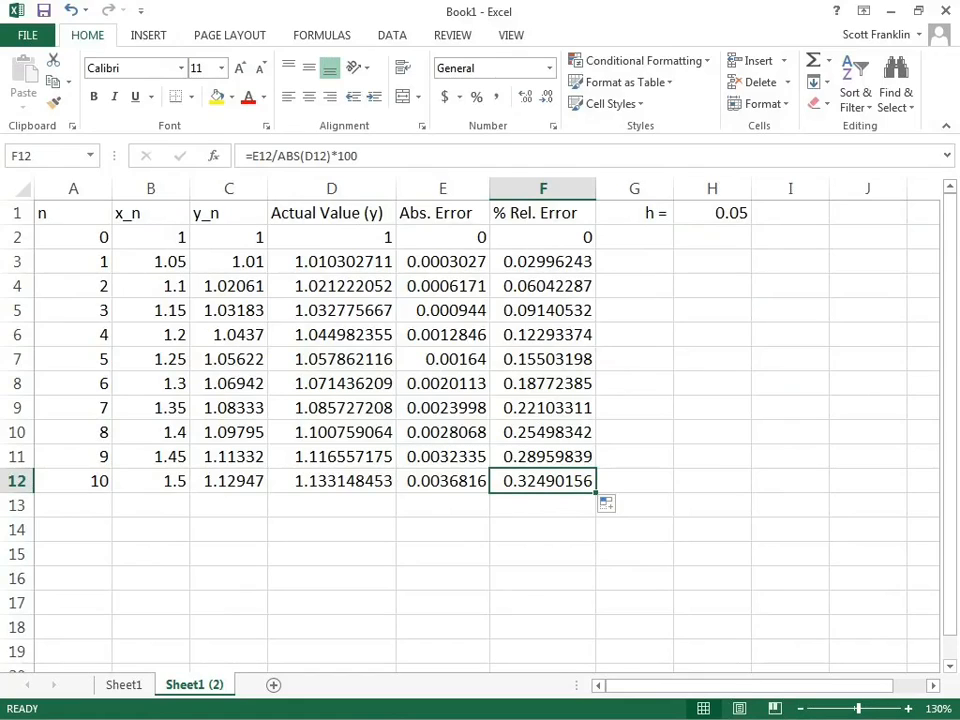
left_click(73, 481)
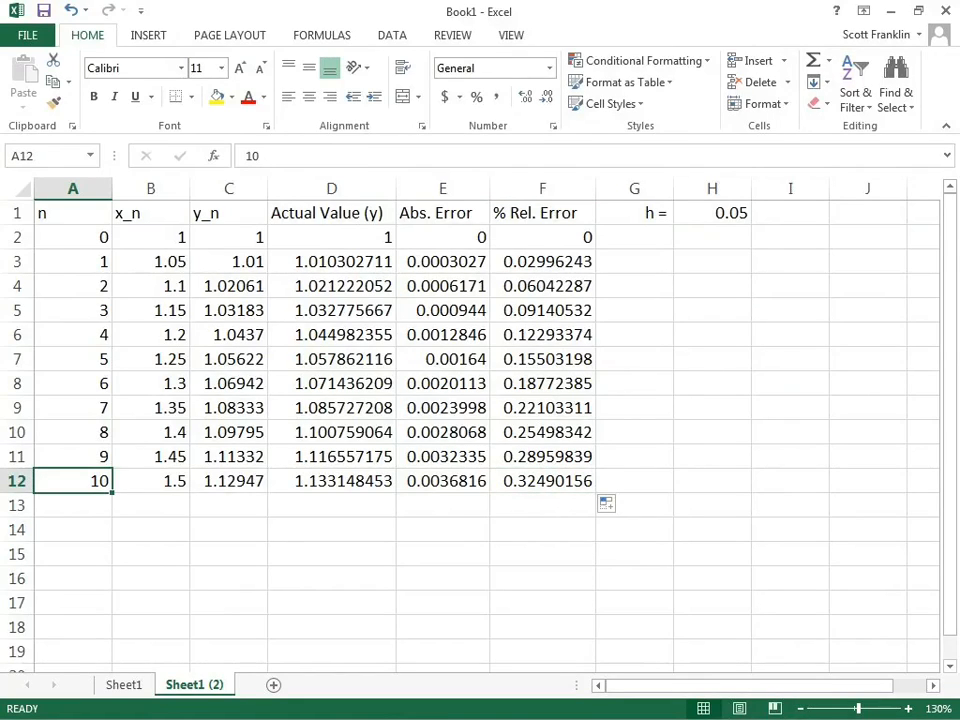
left_click(151, 481)
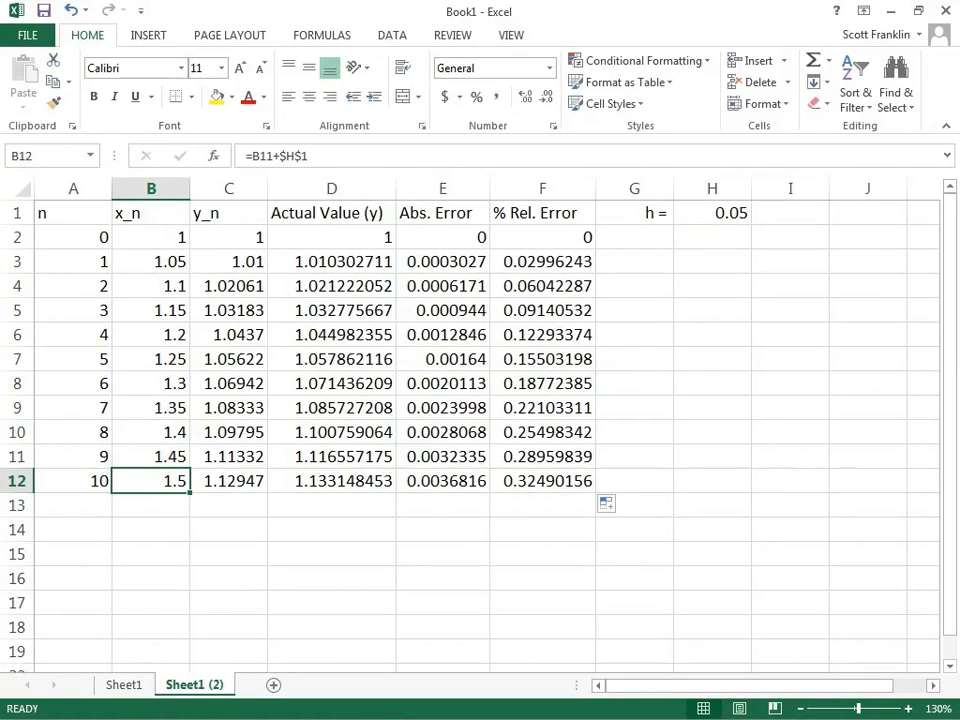
left_click(229, 481)
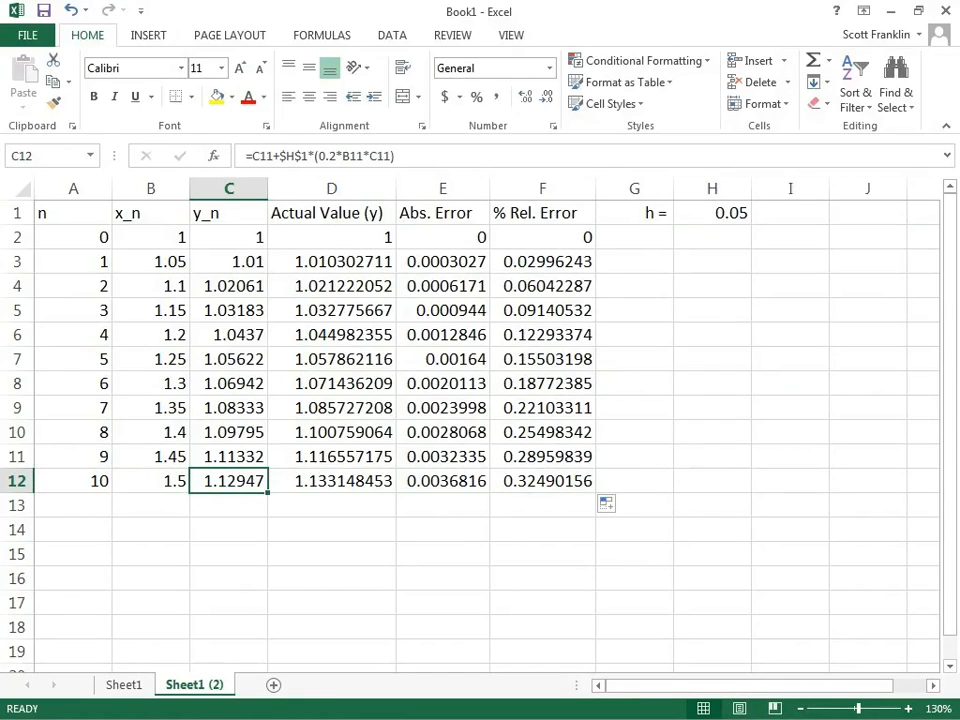
left_click(332, 481)
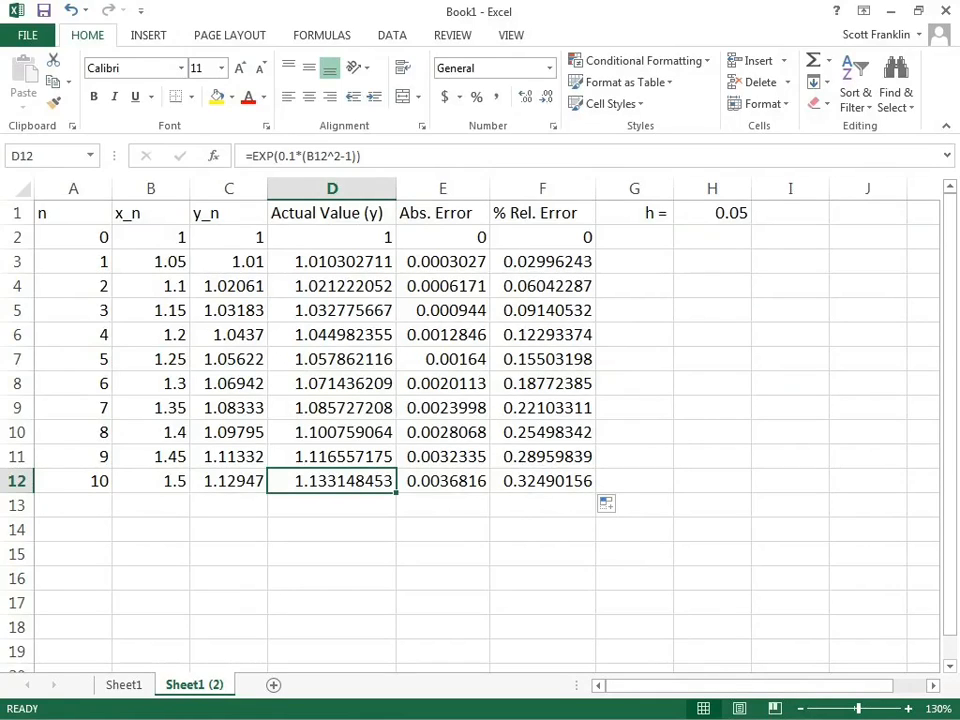
left_click(443, 481)
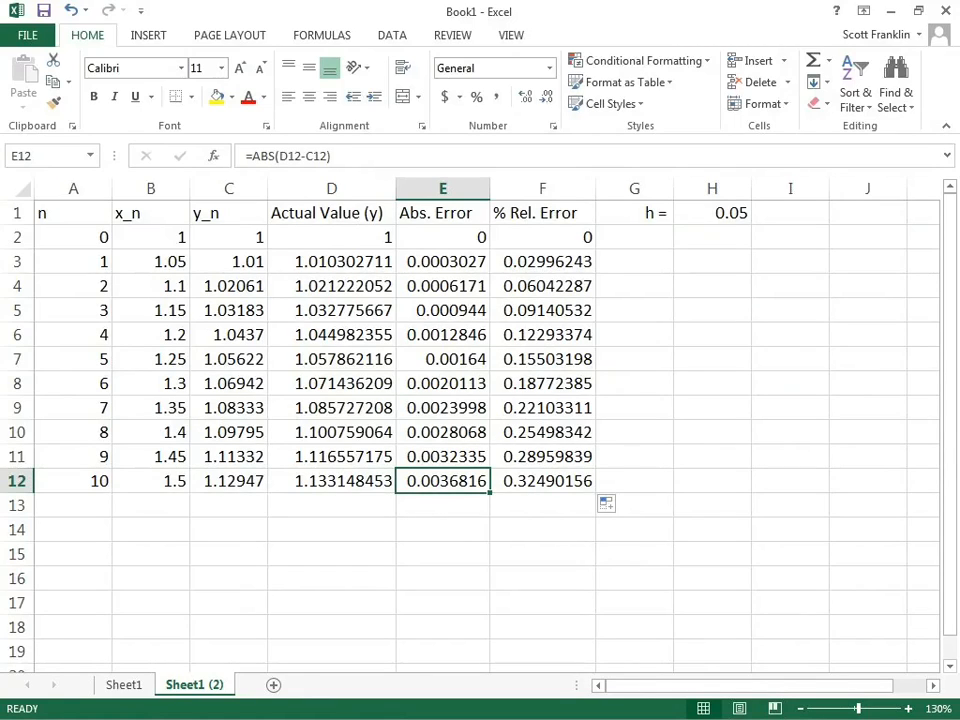
left_click(543, 481)
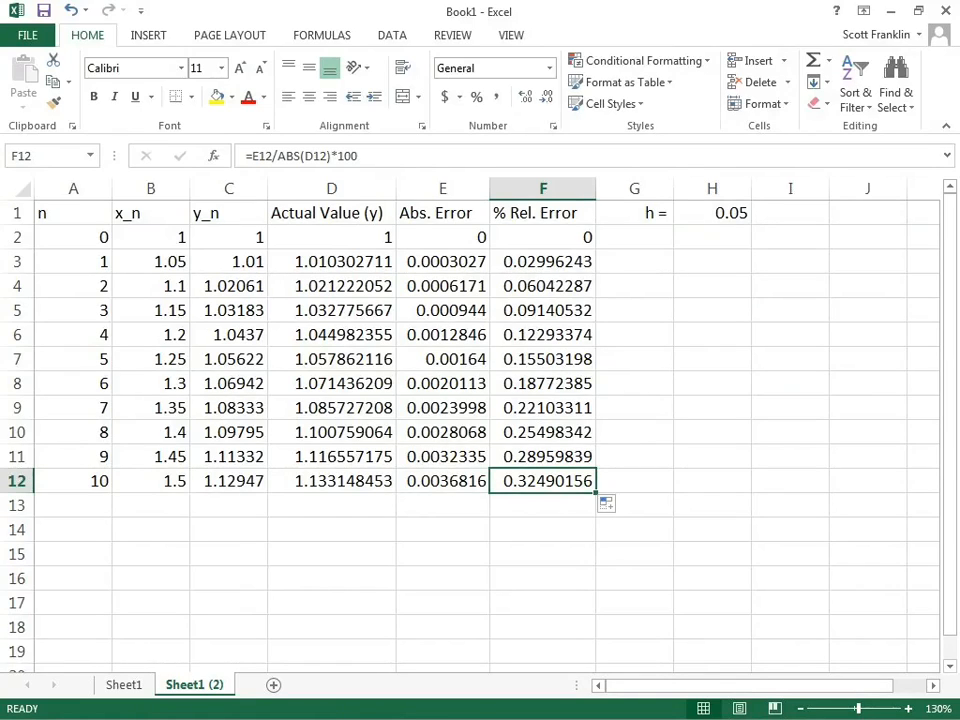
left_click(124, 685)
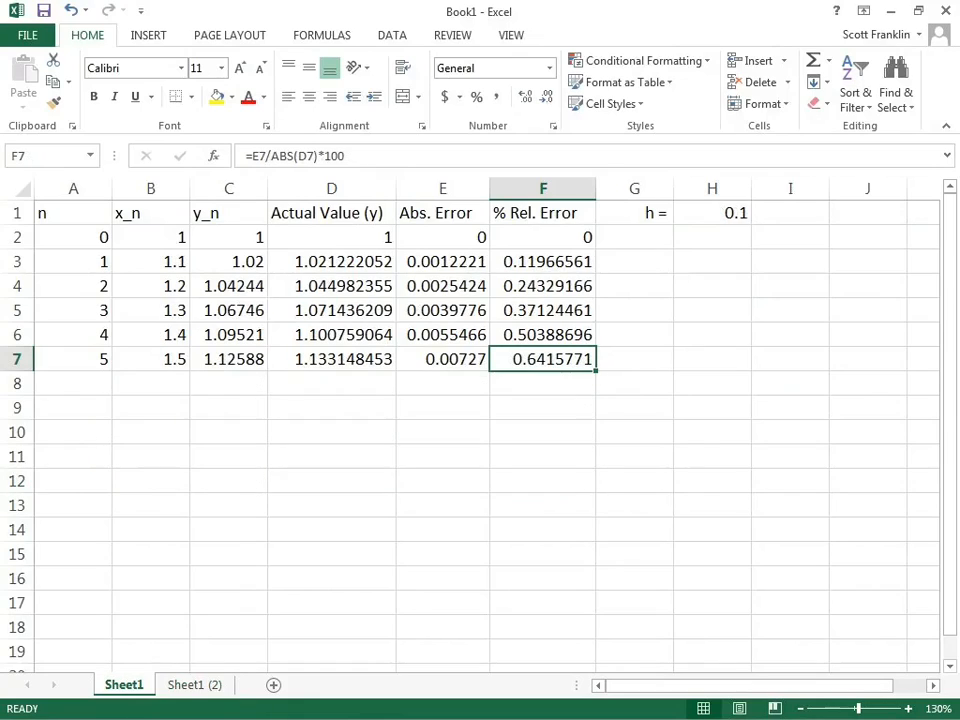